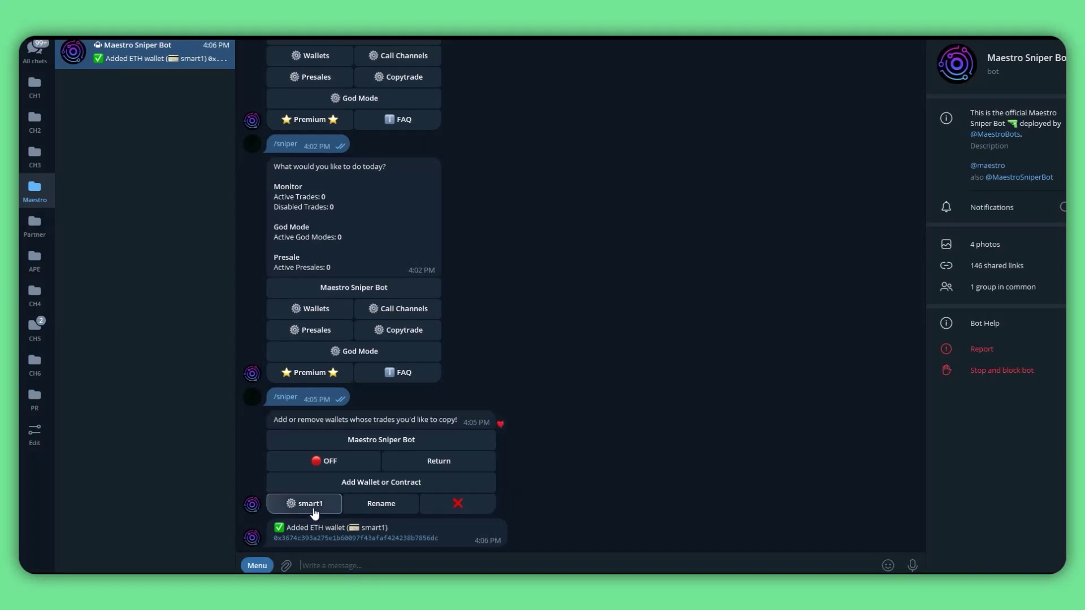
# Step: Open smart1's copytrade settings and switch Auto Buy and Smart Slippage to green checks
pyautogui.click(313, 508)
pyautogui.scroll(6, 486, 309)
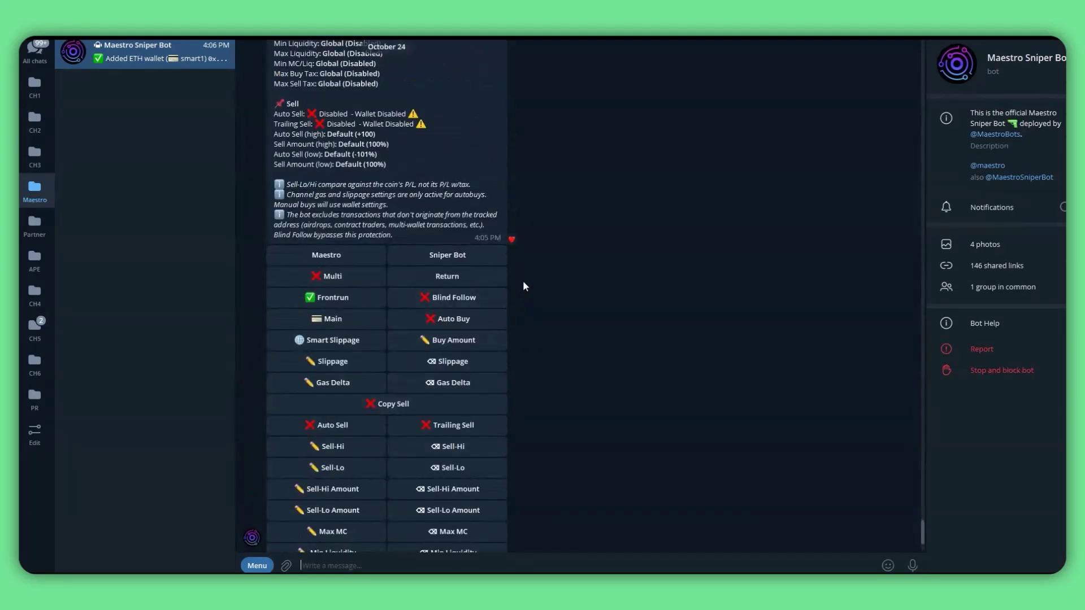
pyautogui.scroll(-2, 527, 276)
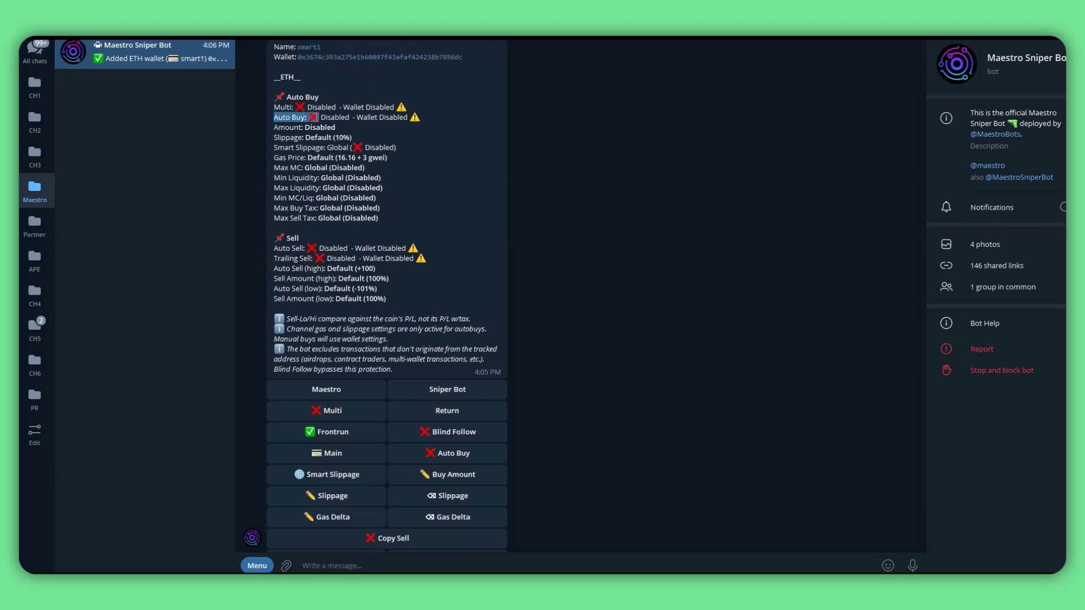
pyautogui.scroll(-2, 343, 202)
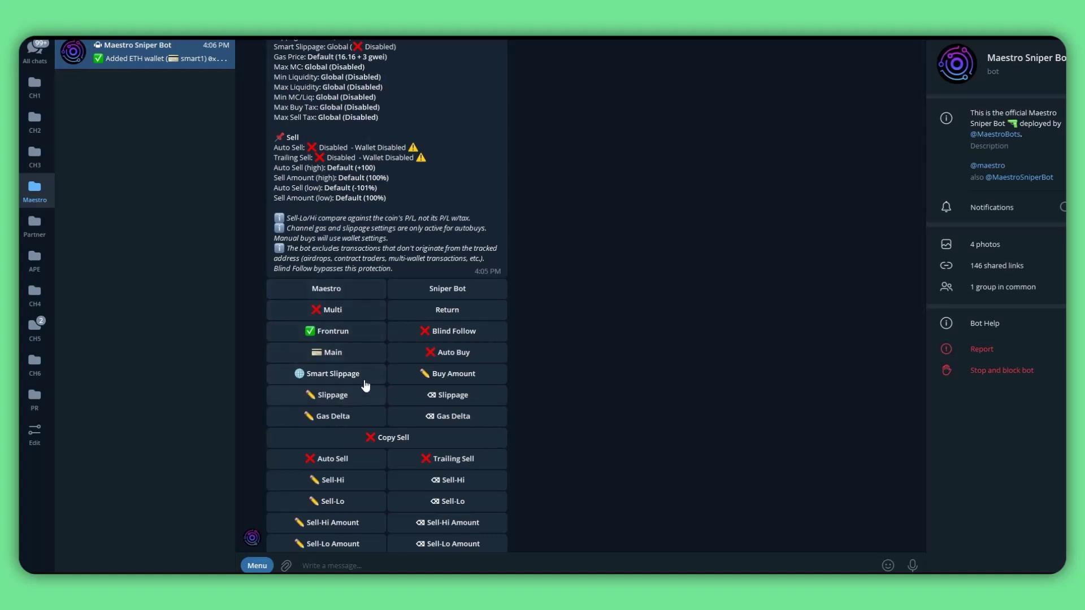
pyautogui.scroll(-4, 343, 359)
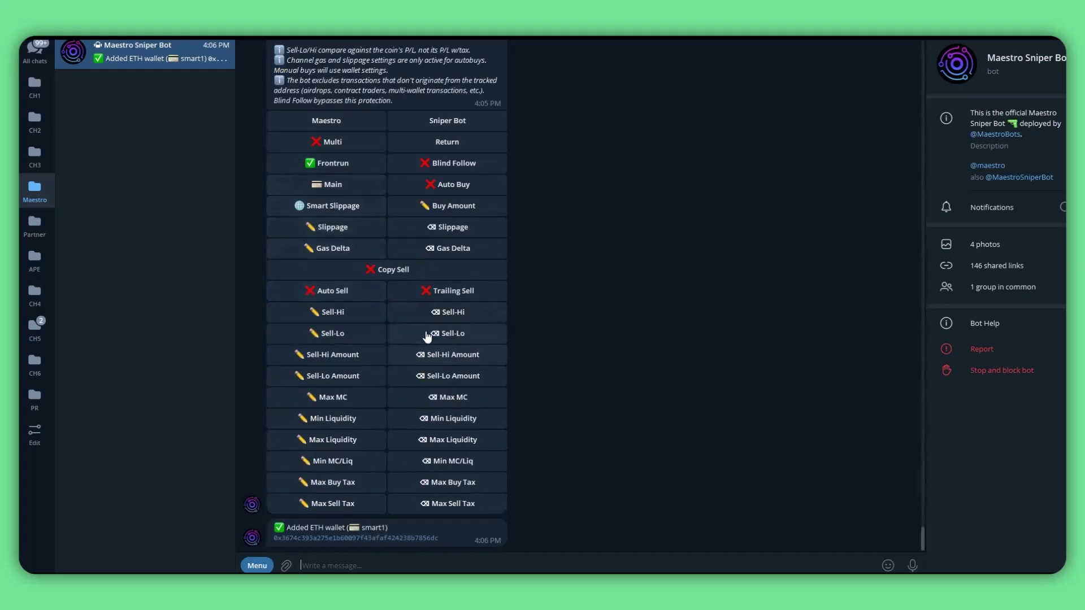
pyautogui.click(443, 182)
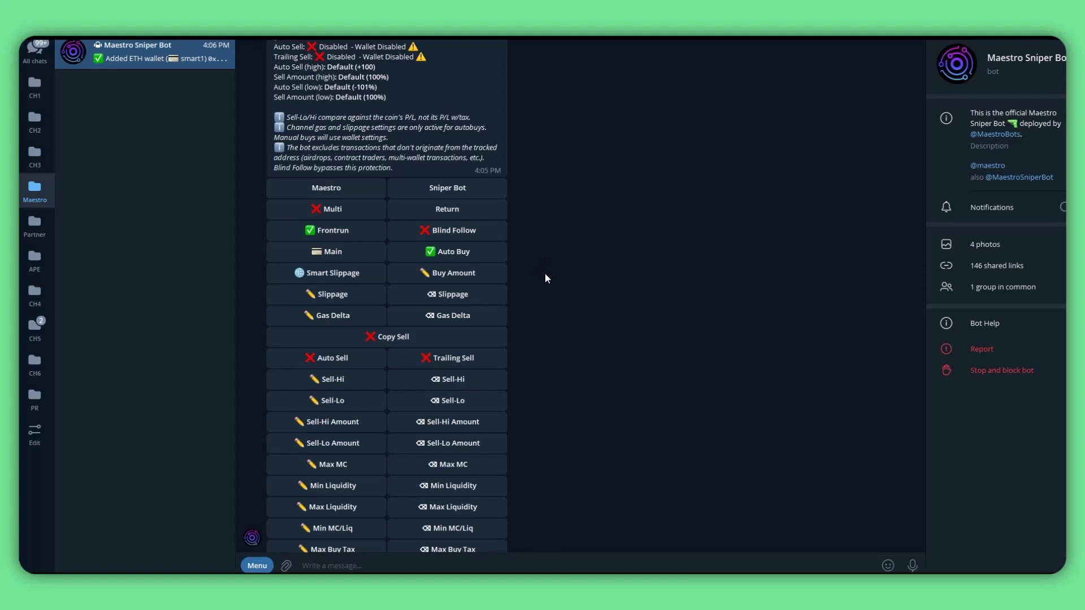
pyautogui.scroll(2, 543, 275)
pyautogui.click(352, 414)
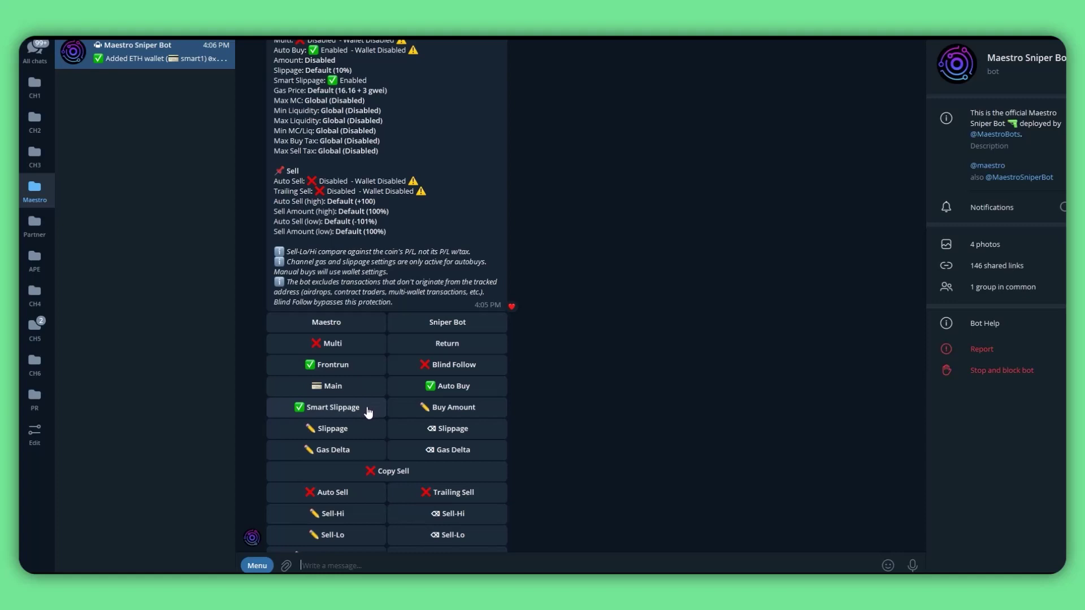
pyautogui.scroll(-1, 362, 423)
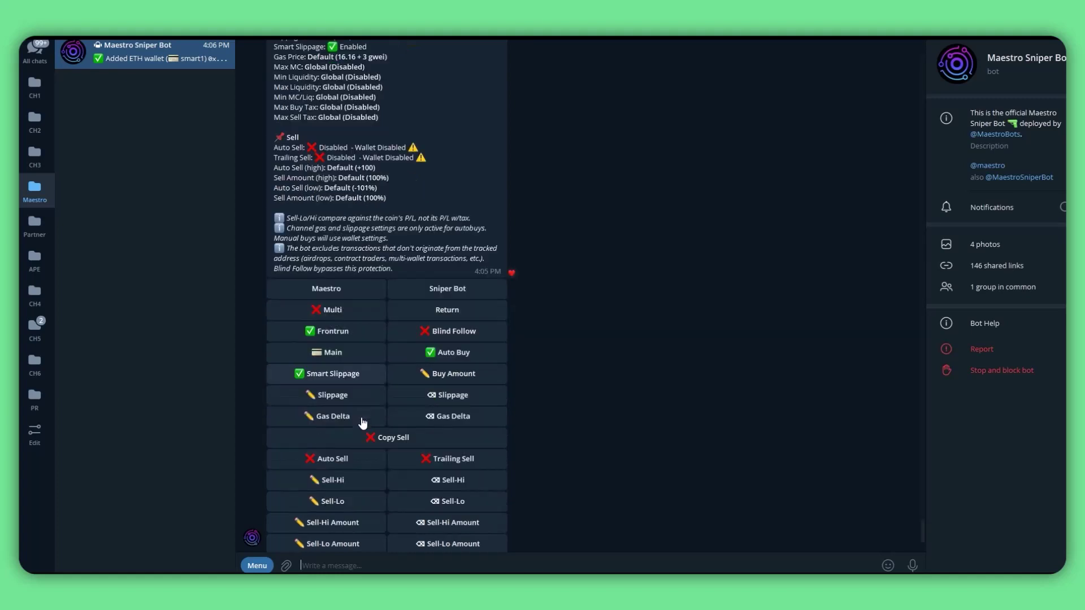
pyautogui.click(461, 378)
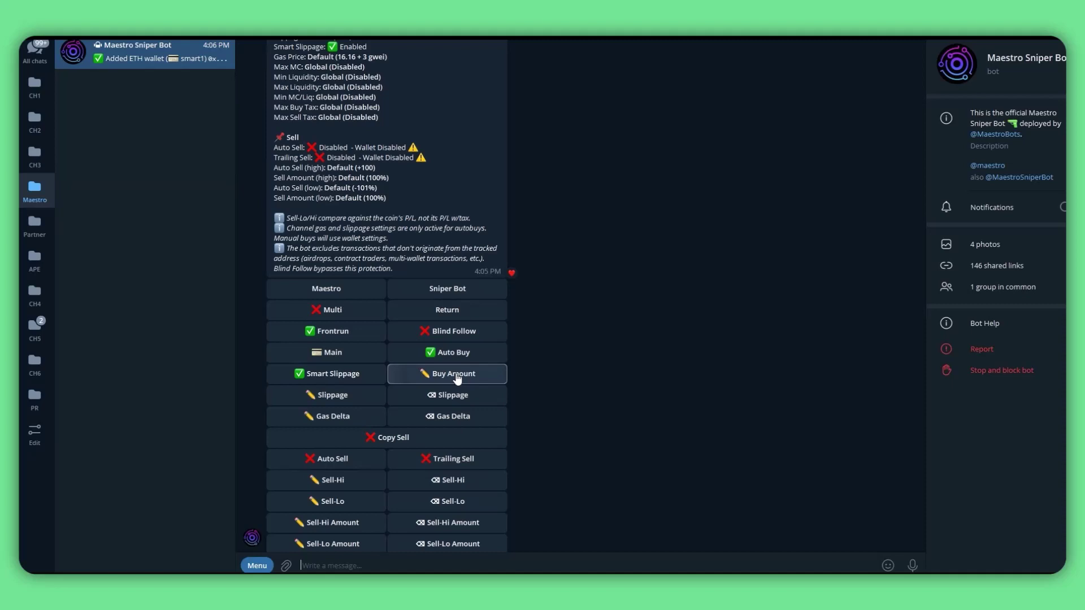
# Step: Set smart1's buy amount to 0.1 ETH and enable Auto Sell
pyautogui.write('0.1')
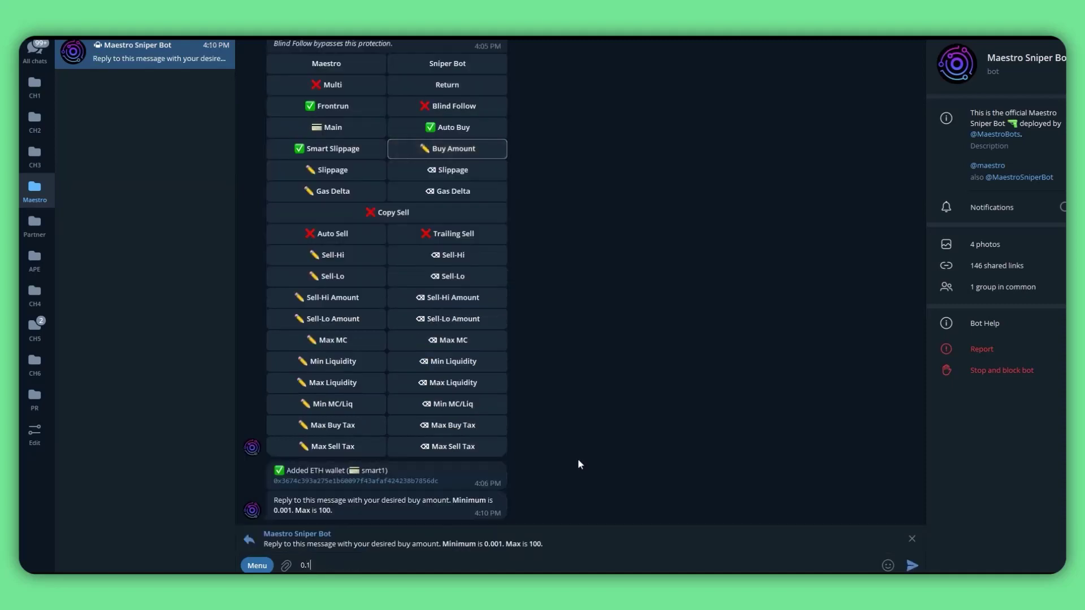
pyautogui.press('Return')
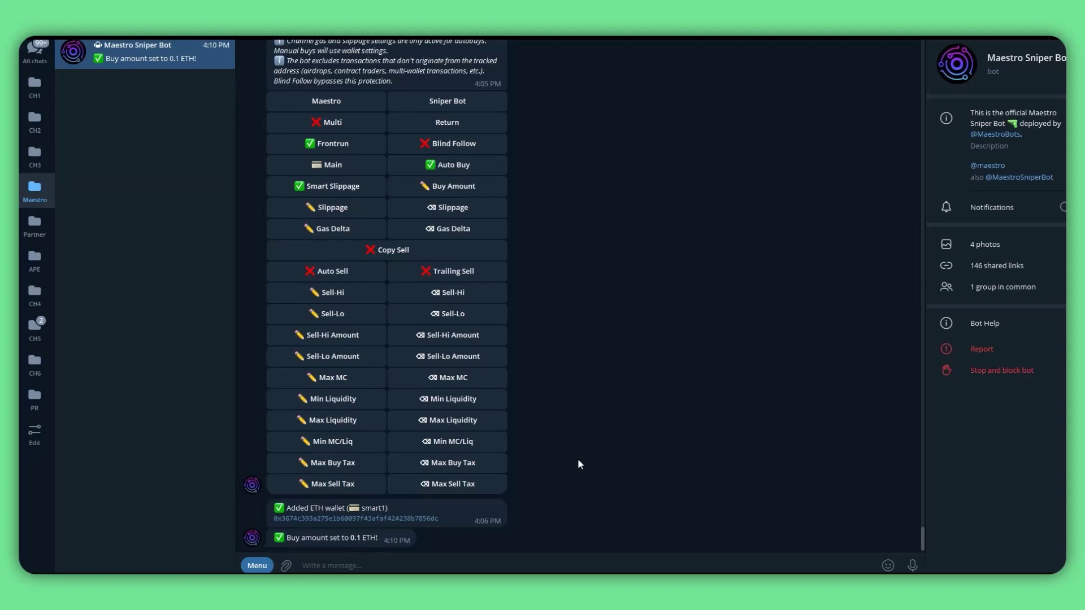
pyautogui.scroll(2, 577, 460)
pyautogui.click(343, 374)
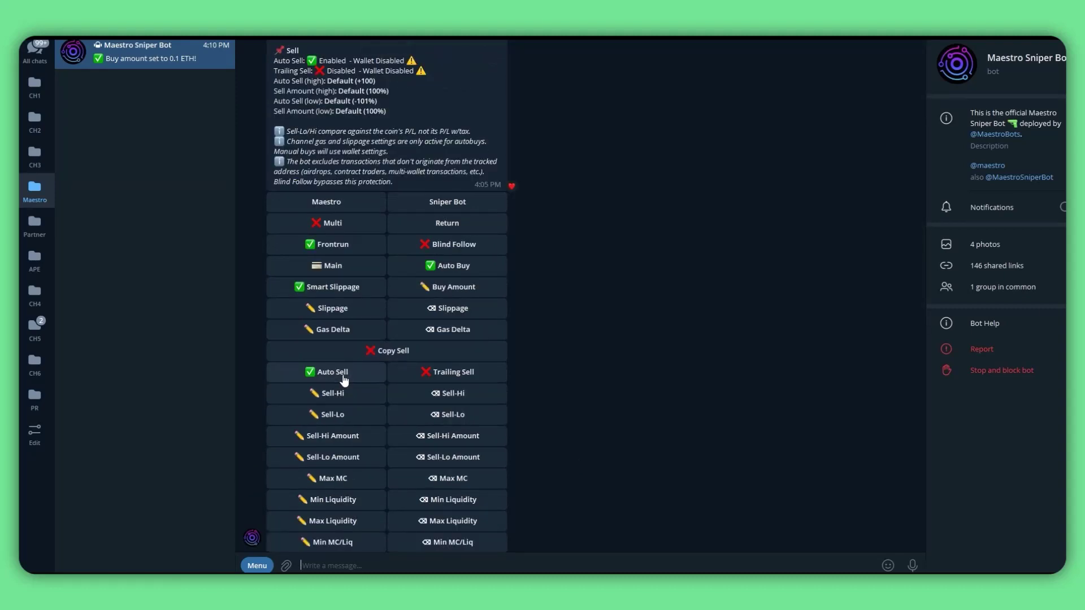
pyautogui.scroll(-2, 610, 372)
pyautogui.scroll(7, 500, 386)
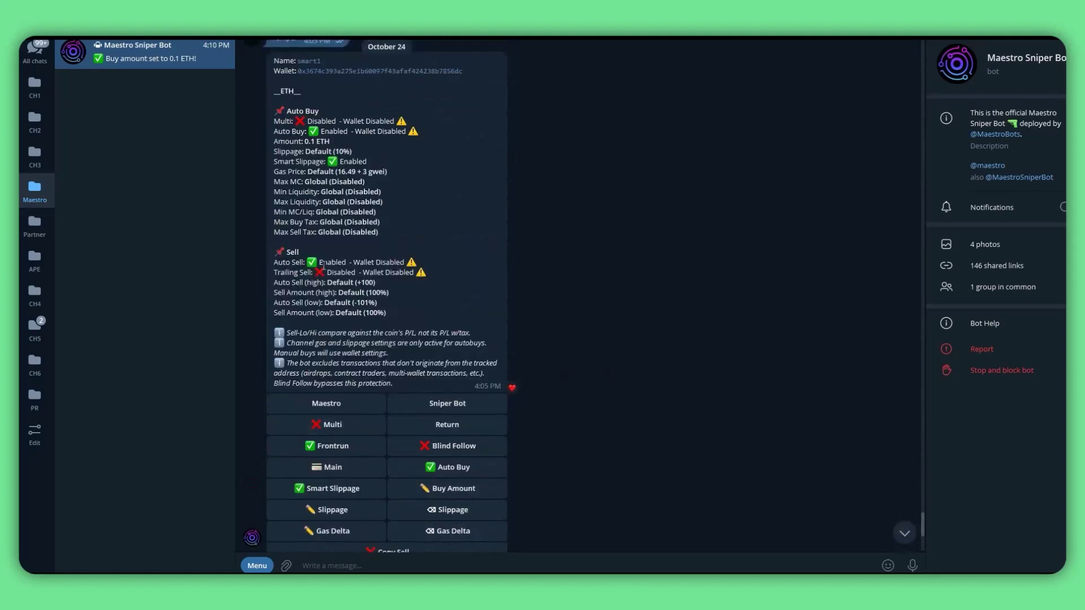
pyautogui.scroll(-7, 508, 387)
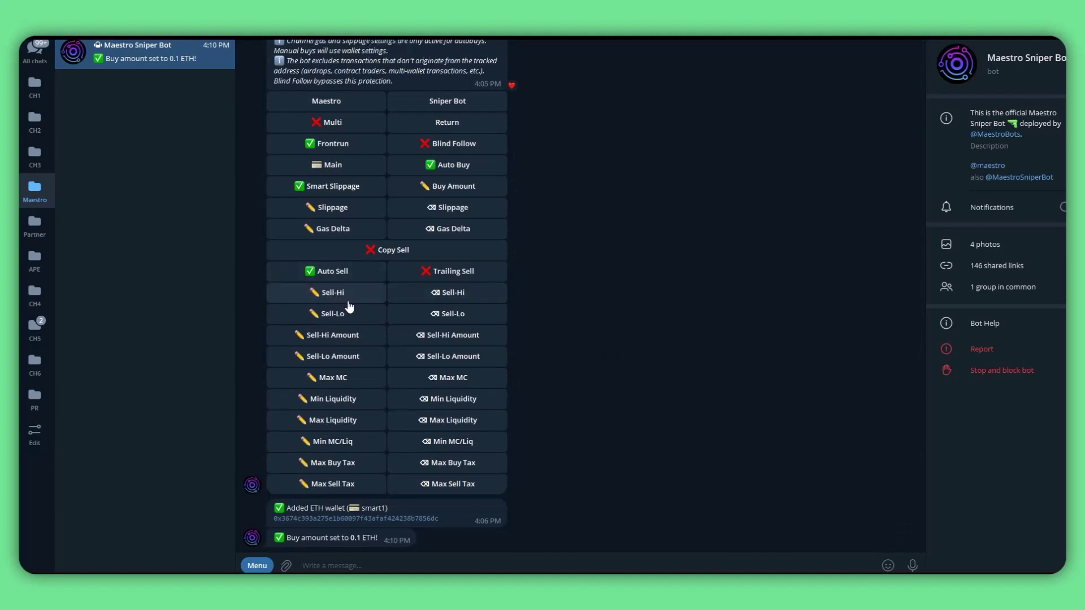
# Step: Set Sell-Hi to 100, Sell-Lo to -50 and Sell-Lo Amount to 100
pyautogui.click(350, 296)
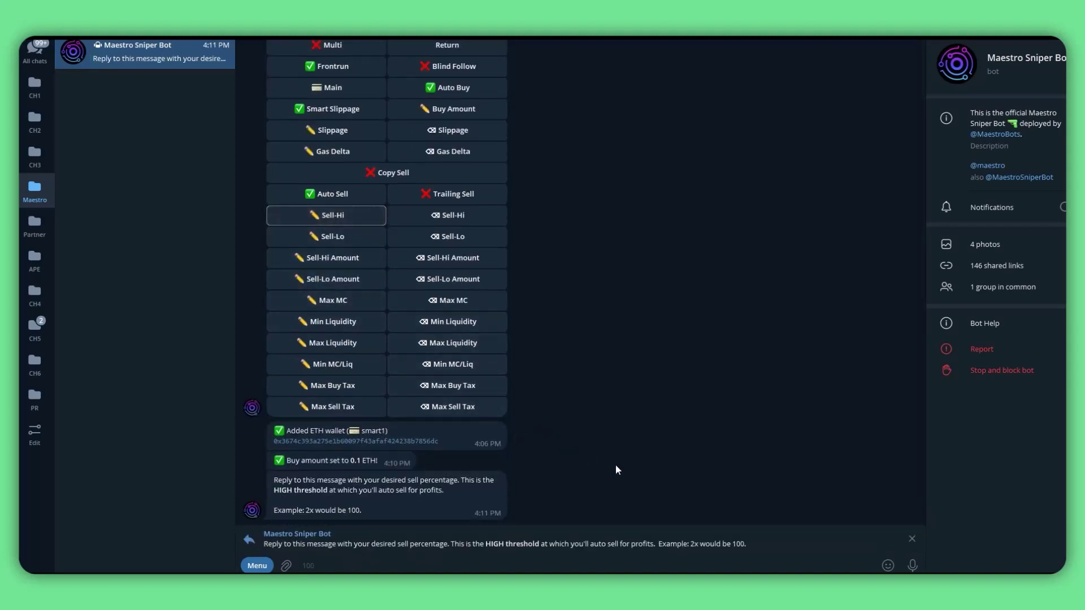
pyautogui.write('100')
pyautogui.press('Return')
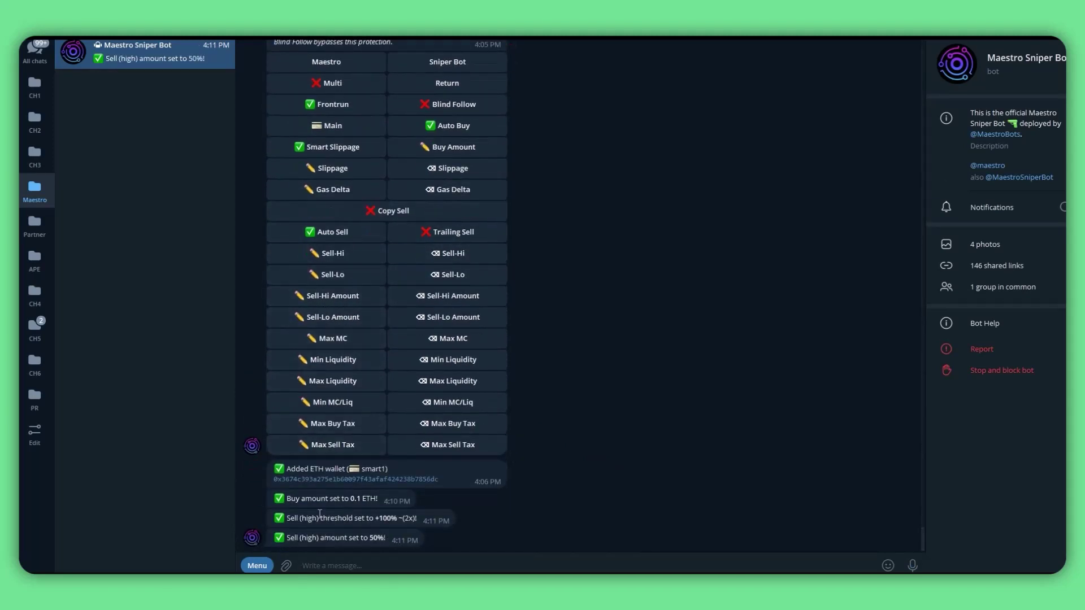
pyautogui.click(341, 279)
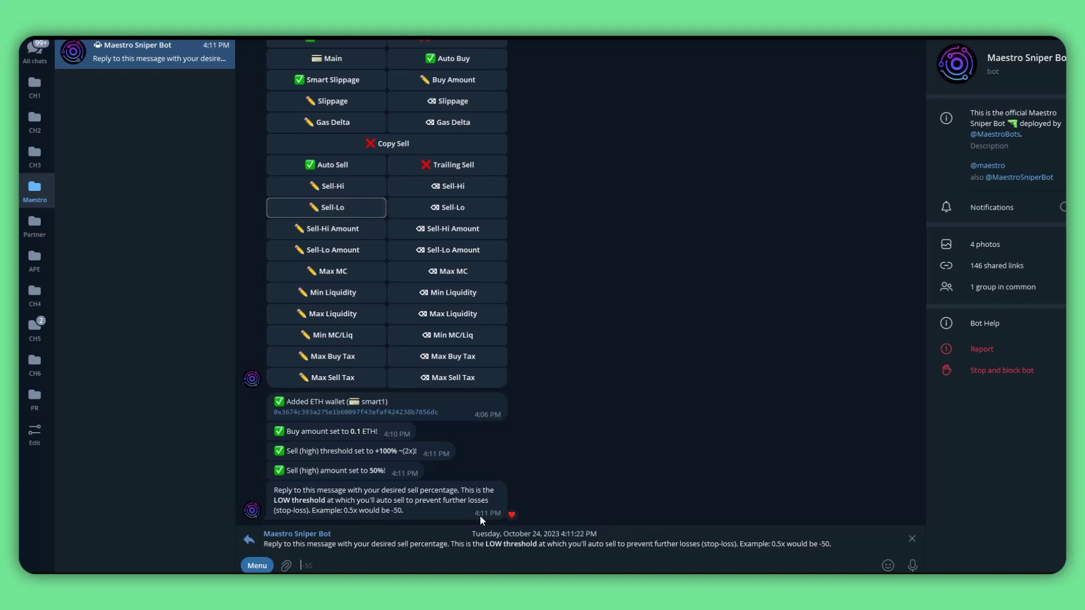
pyautogui.write('-50')
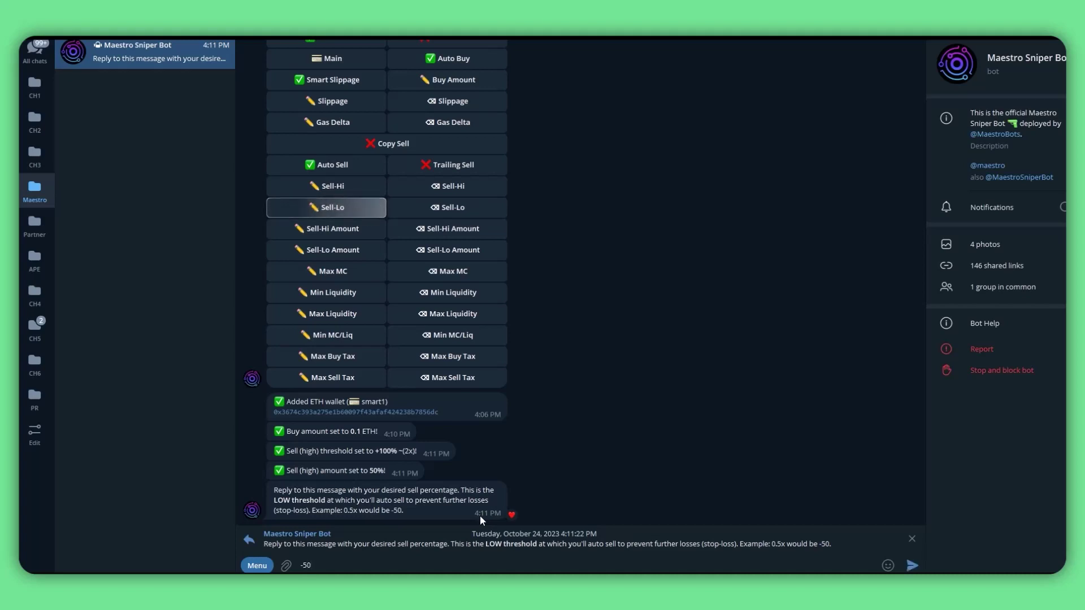
pyautogui.press('Return')
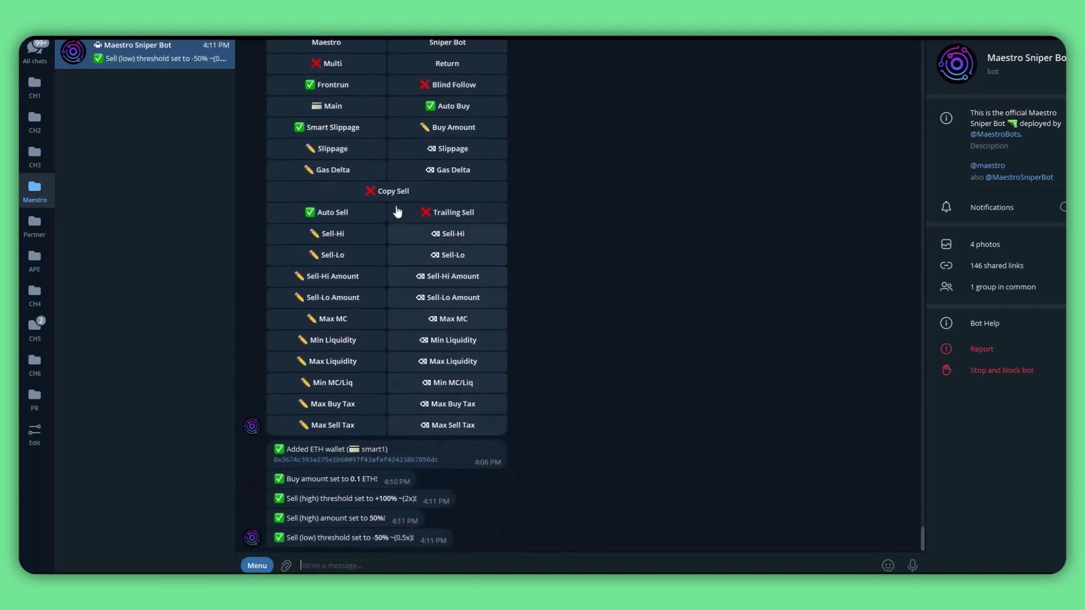
pyautogui.click(350, 297)
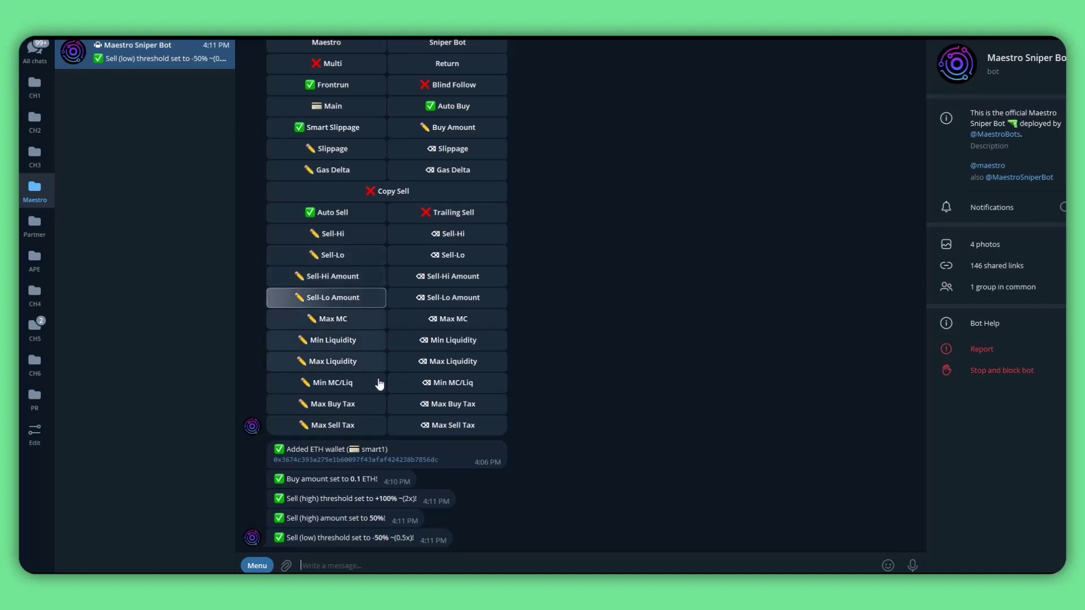
pyautogui.write('100')
pyautogui.press('Return')
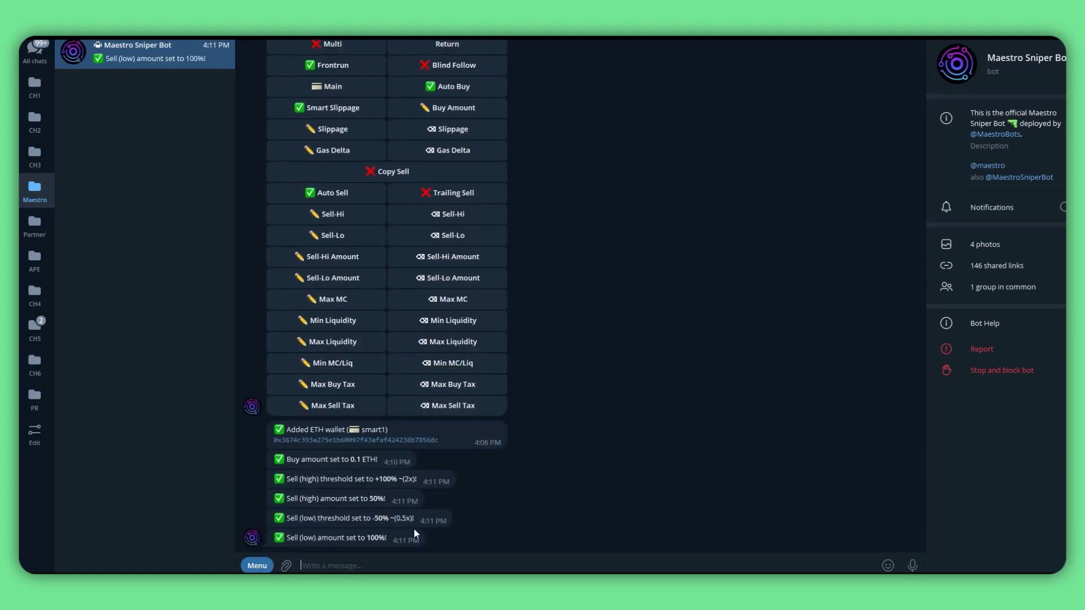
# Step: Return to the copytrade wallet list and switch copytrade from OFF to ON
pyautogui.moveTo(349, 521); pyautogui.dragTo(414, 520)
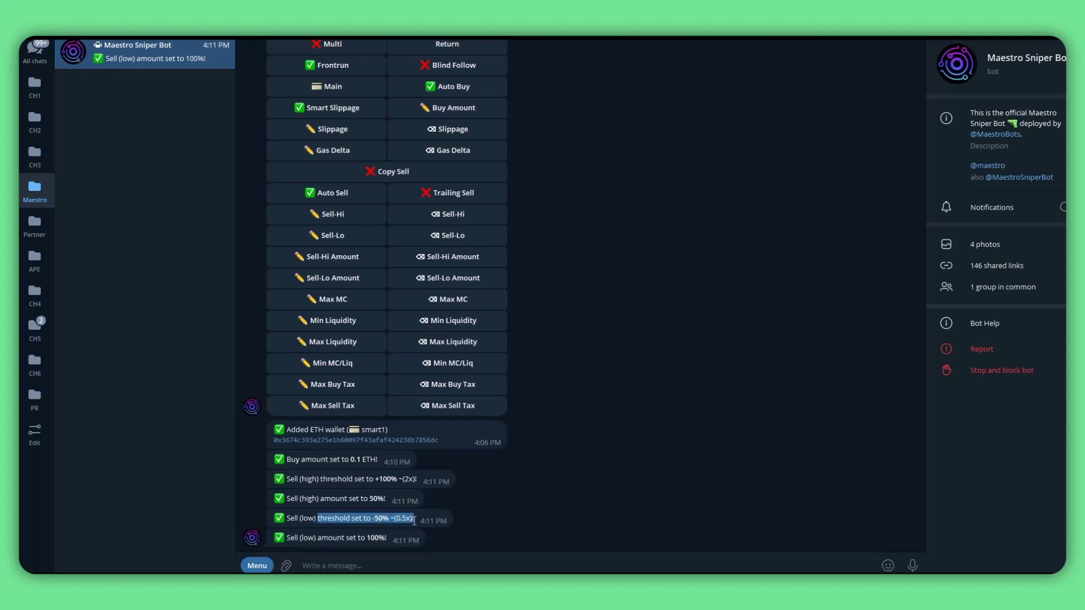
pyautogui.tripleClick(362, 537)
pyautogui.scroll(3, 362, 537)
pyautogui.moveTo(472, 192)
pyautogui.mouseDown()
pyautogui.moveTo(456, 192)
pyautogui.moveTo(454, 167)
pyautogui.mouseUp()
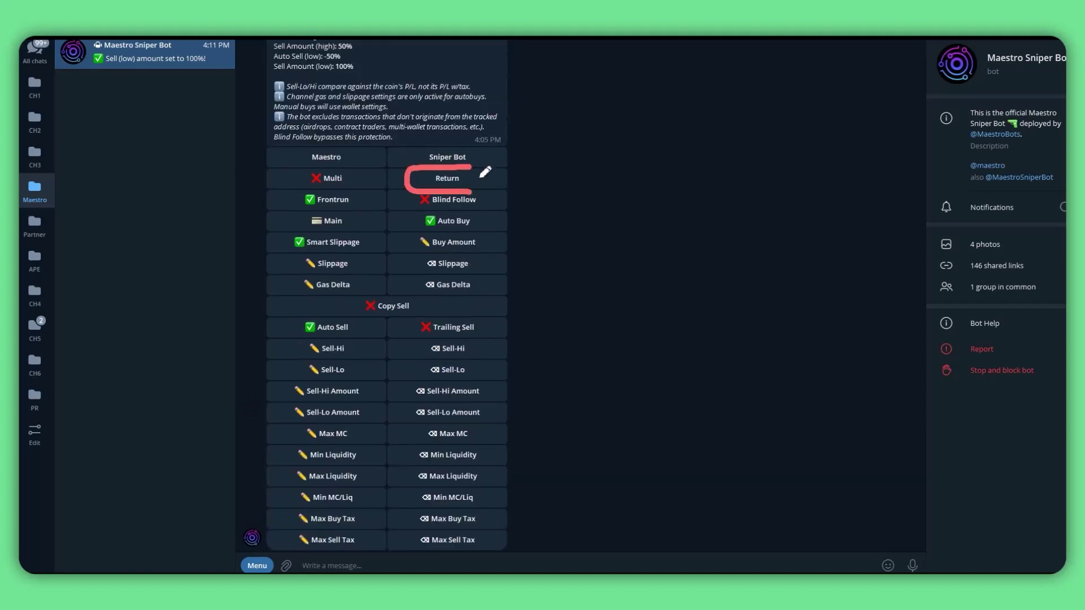
pyautogui.press('Escape')
pyautogui.click(460, 180)
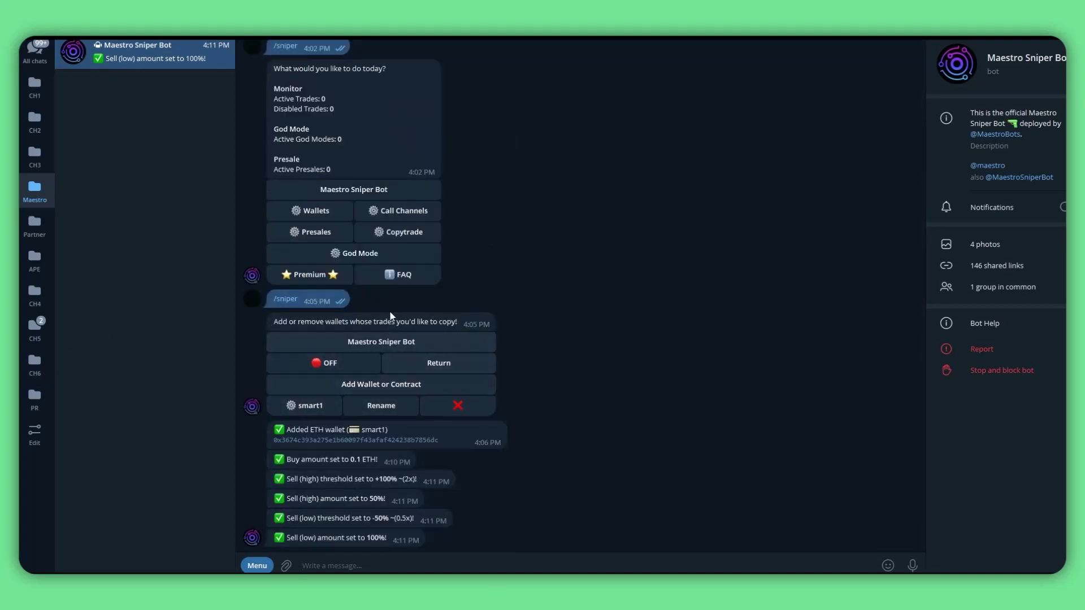
pyautogui.click(333, 367)
# Step: Back out through the chain choice to Maestro Sniper Bot's main menu
pyautogui.click(453, 369)
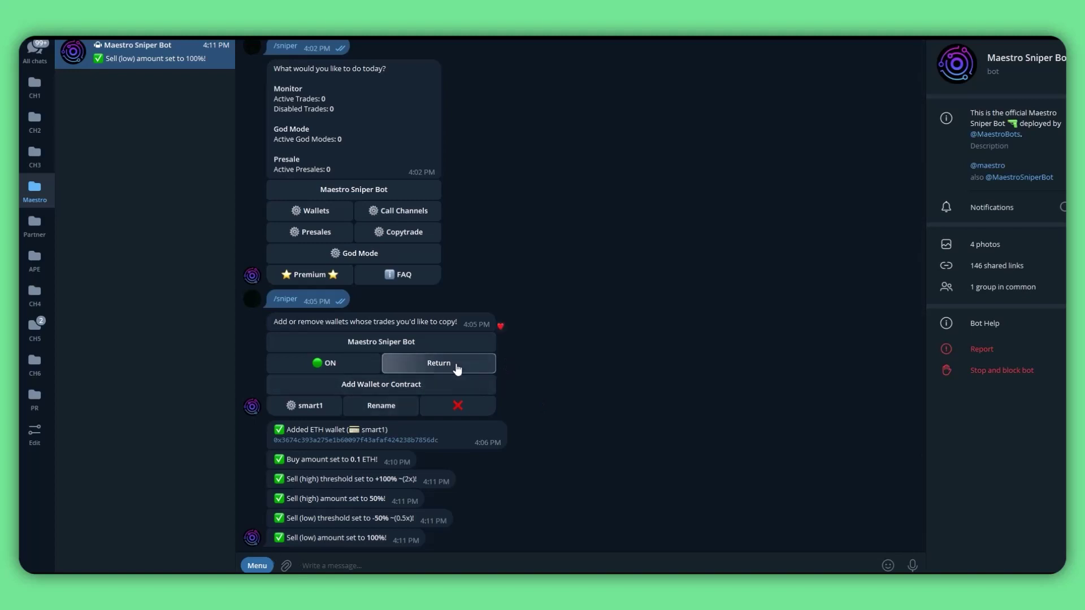
pyautogui.click(355, 386)
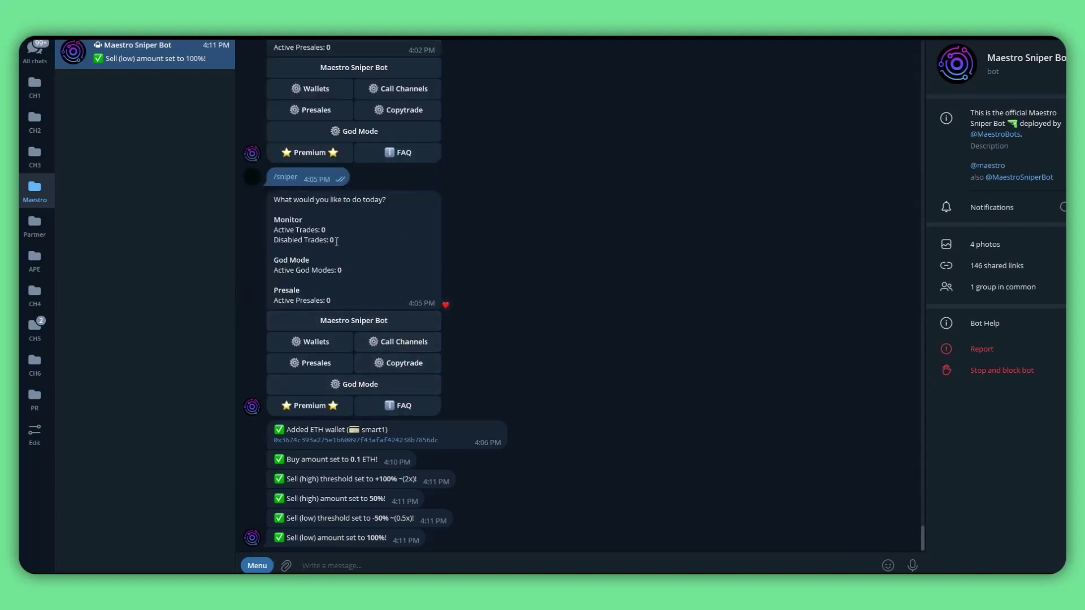
pyautogui.click(257, 566)
# Step: Via /sniper, open the ETH wallet's Config and switch Anti-Rug and Smart Slippage to ✅
pyautogui.click(275, 461)
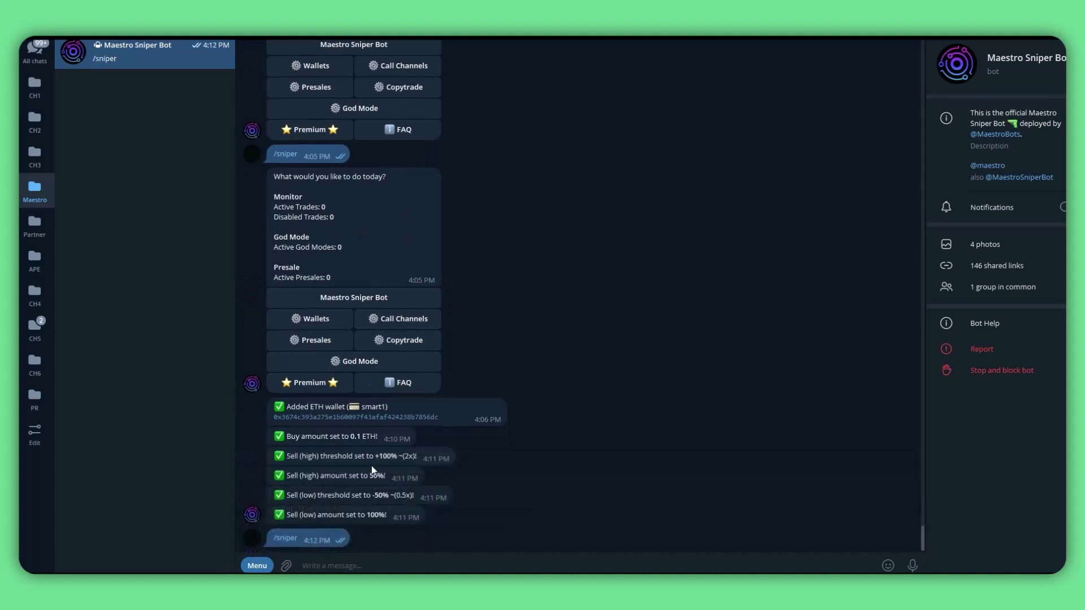
pyautogui.doubleClick(340, 420)
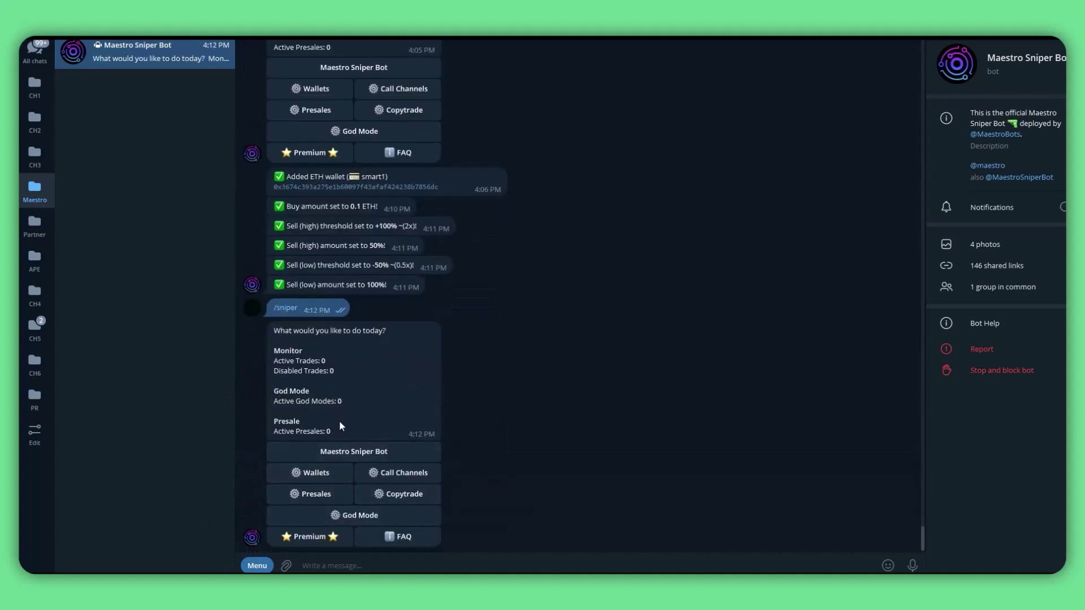
pyautogui.click(324, 481)
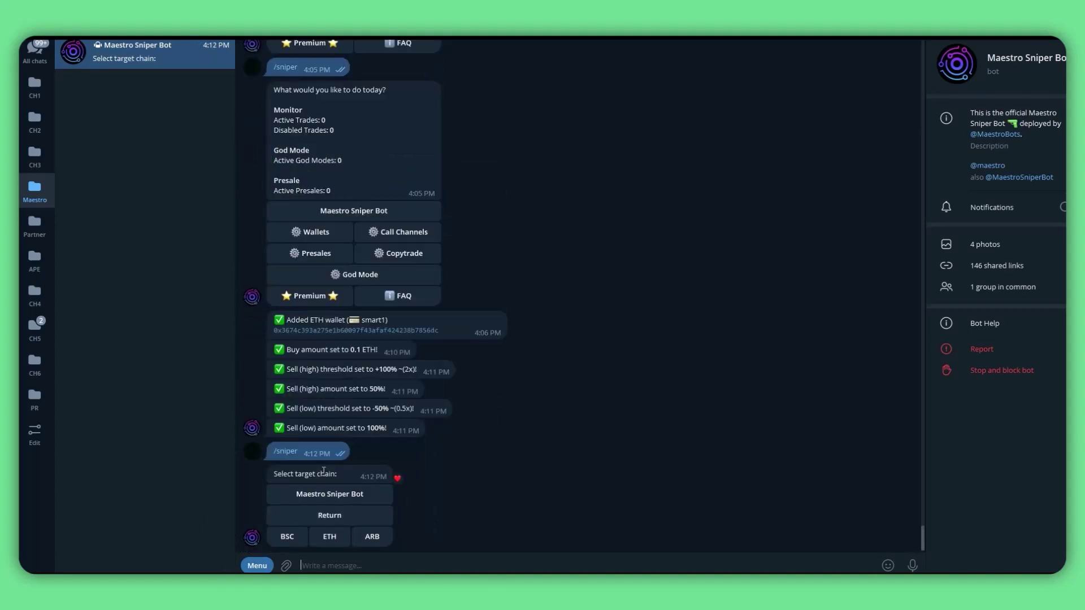
pyautogui.click(332, 538)
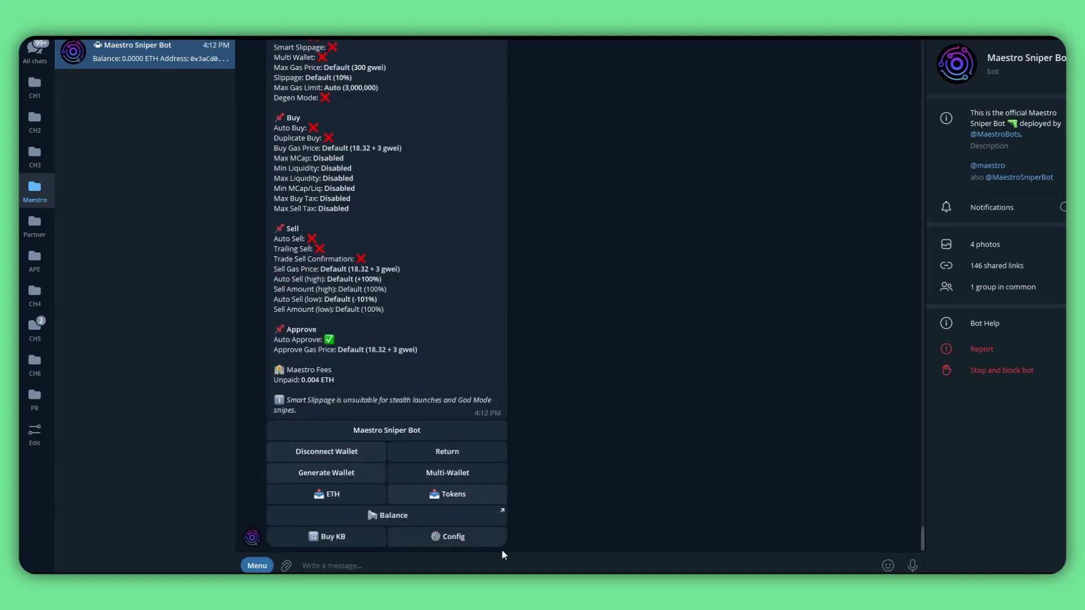
pyautogui.click(455, 537)
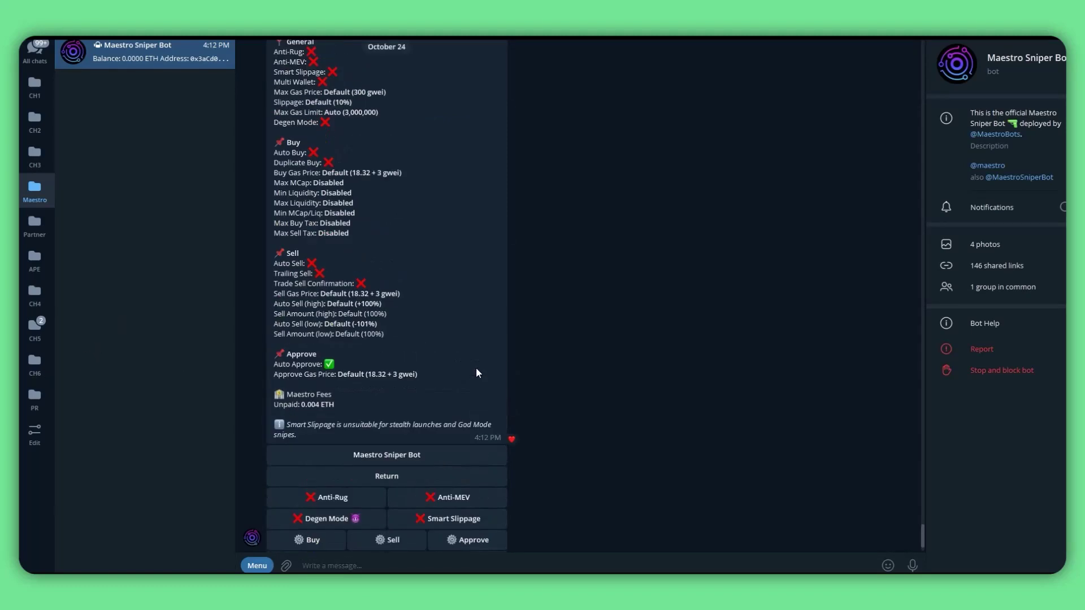
pyautogui.scroll(3, 346, 124)
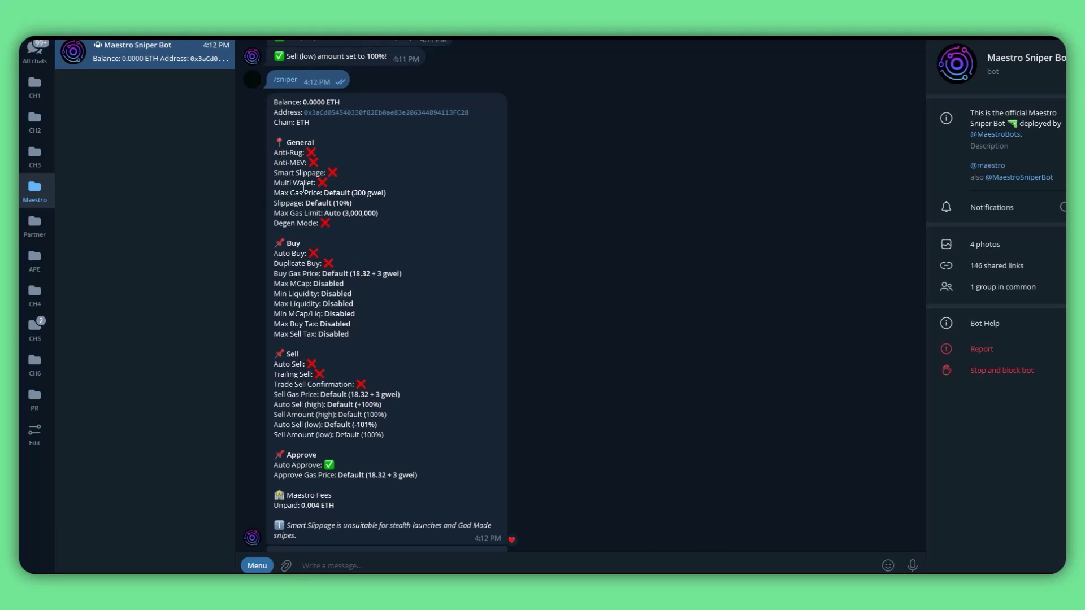
pyautogui.click(325, 432)
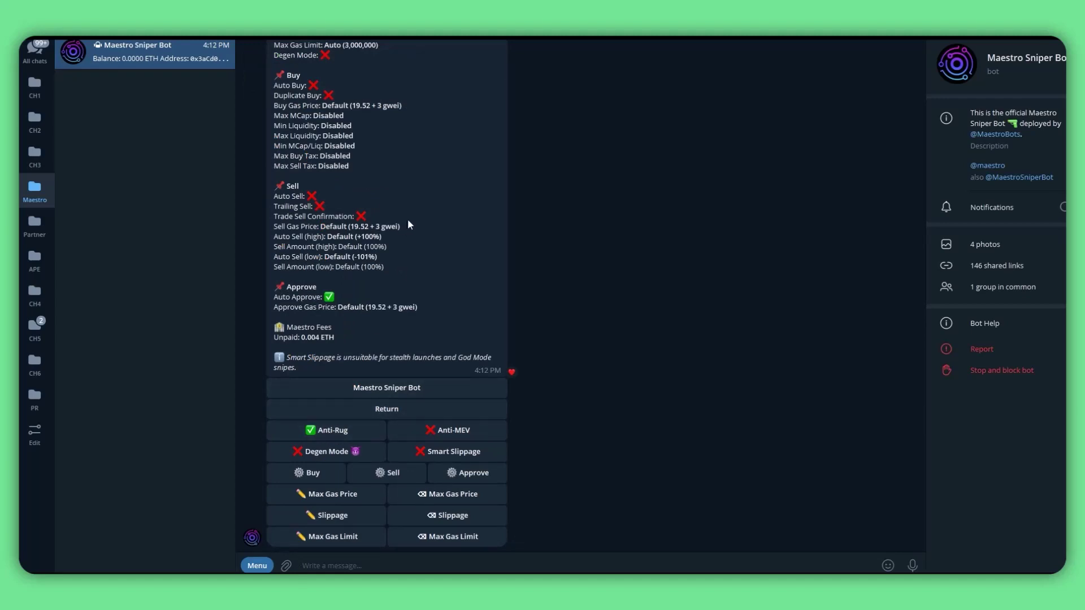
pyautogui.click(436, 462)
# Step: In the Buy settings, turn on Confirm Trade Buy and Auto Buy with Dupe Buy left ❌
pyautogui.click(321, 477)
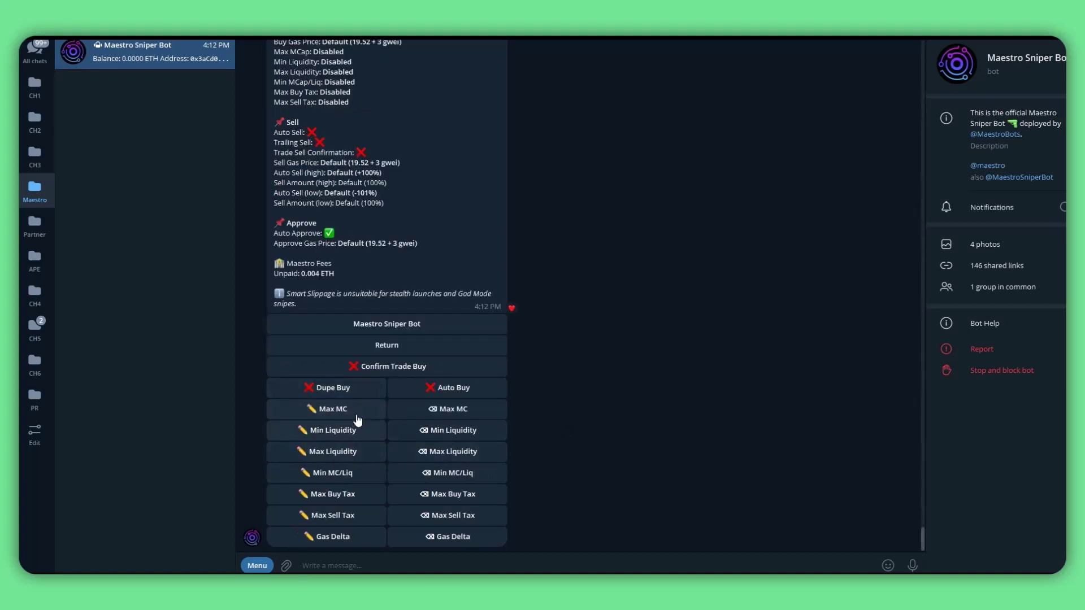
pyautogui.scroll(5, 408, 402)
pyautogui.scroll(-6, 407, 406)
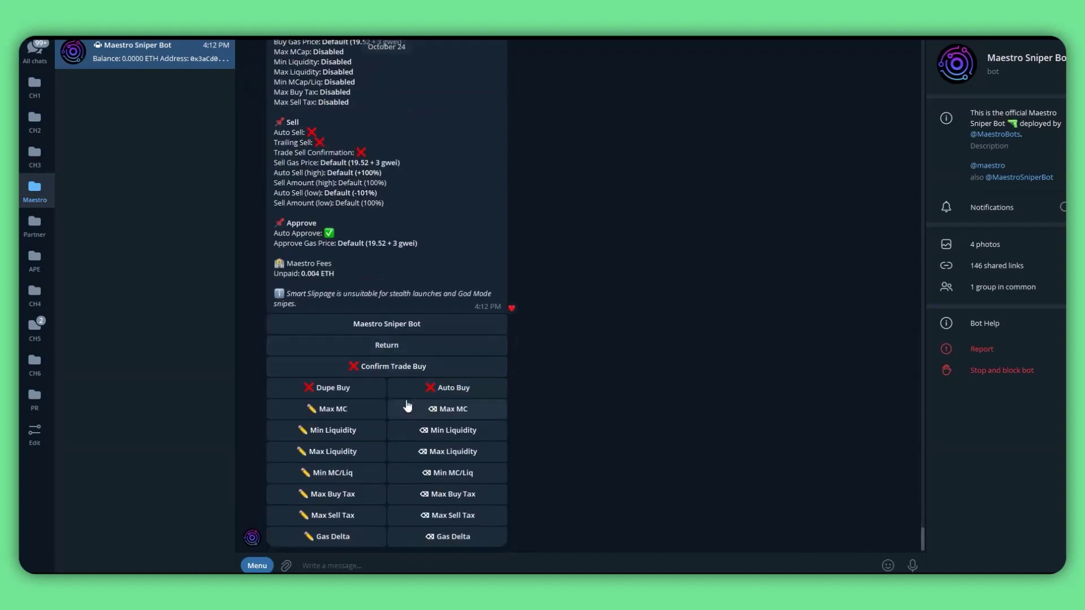
pyautogui.click(386, 372)
pyautogui.scroll(2, 421, 374)
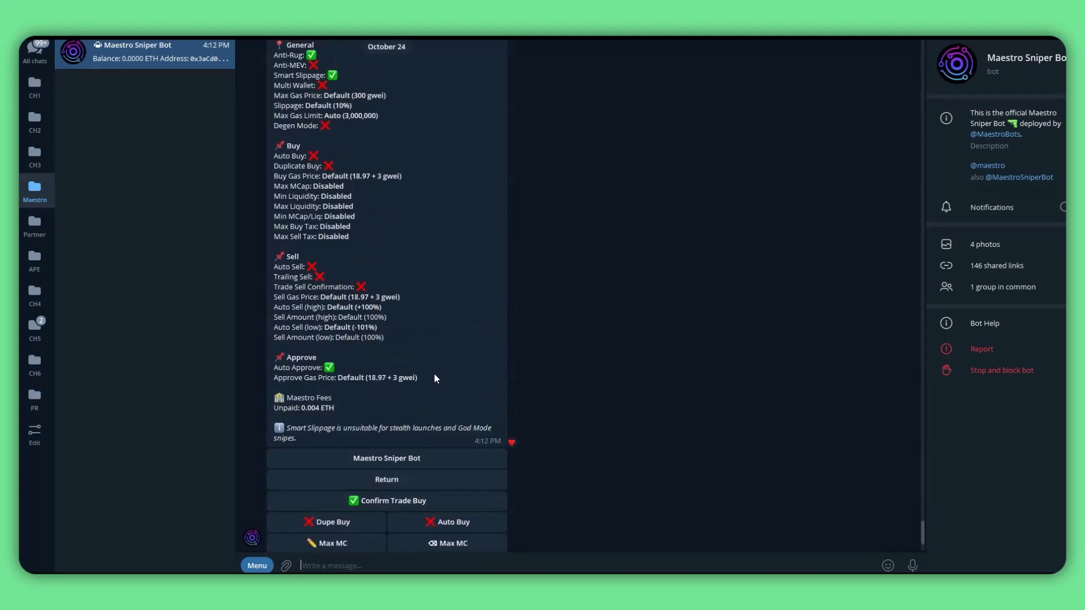
pyautogui.scroll(-2, 442, 389)
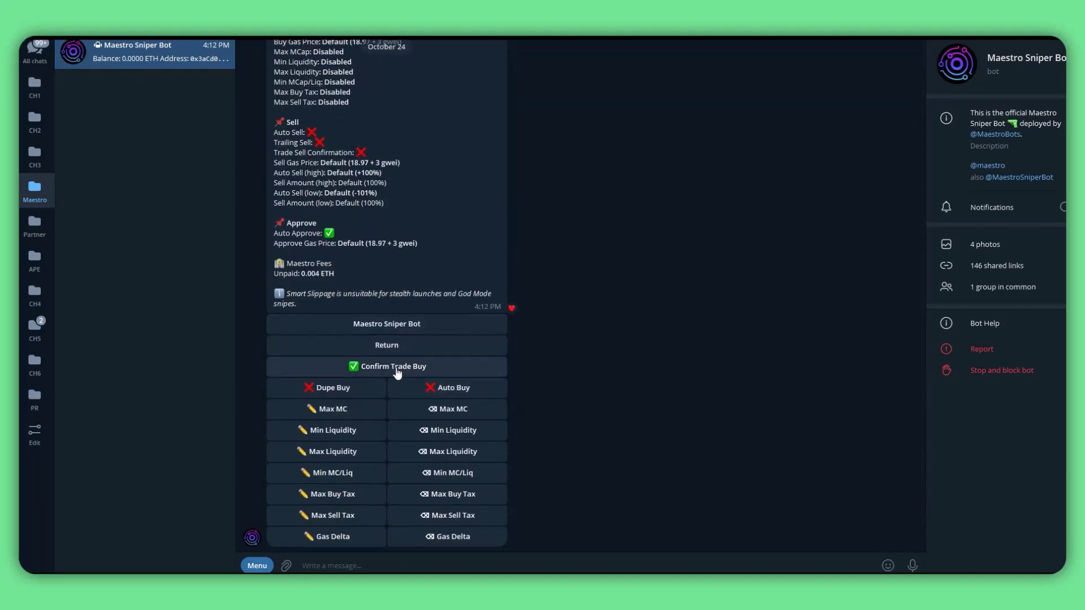
pyautogui.click(344, 393)
pyautogui.click(344, 393)
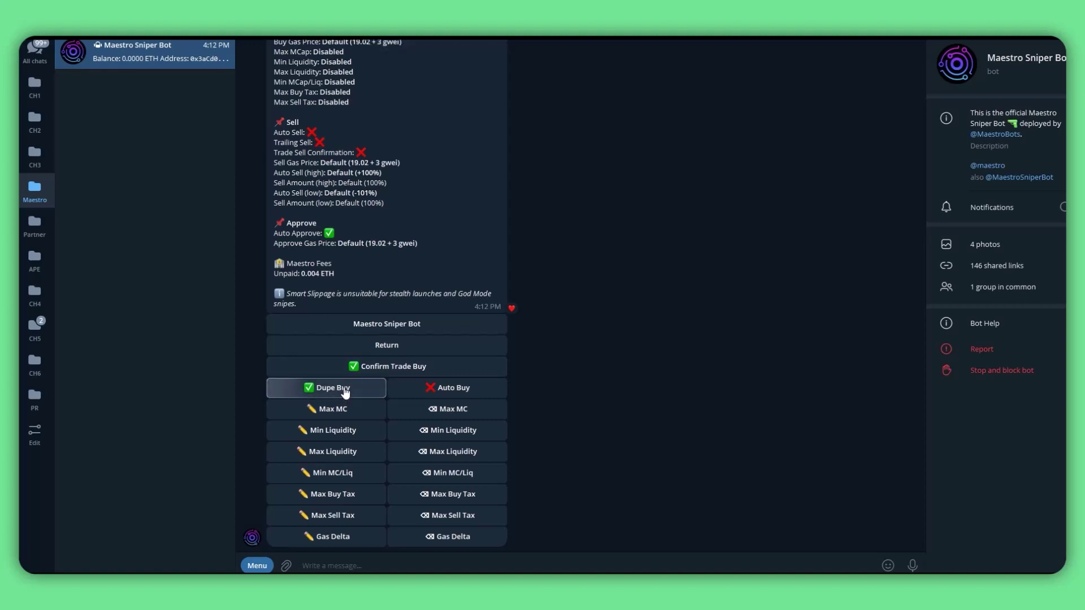
pyautogui.click(338, 394)
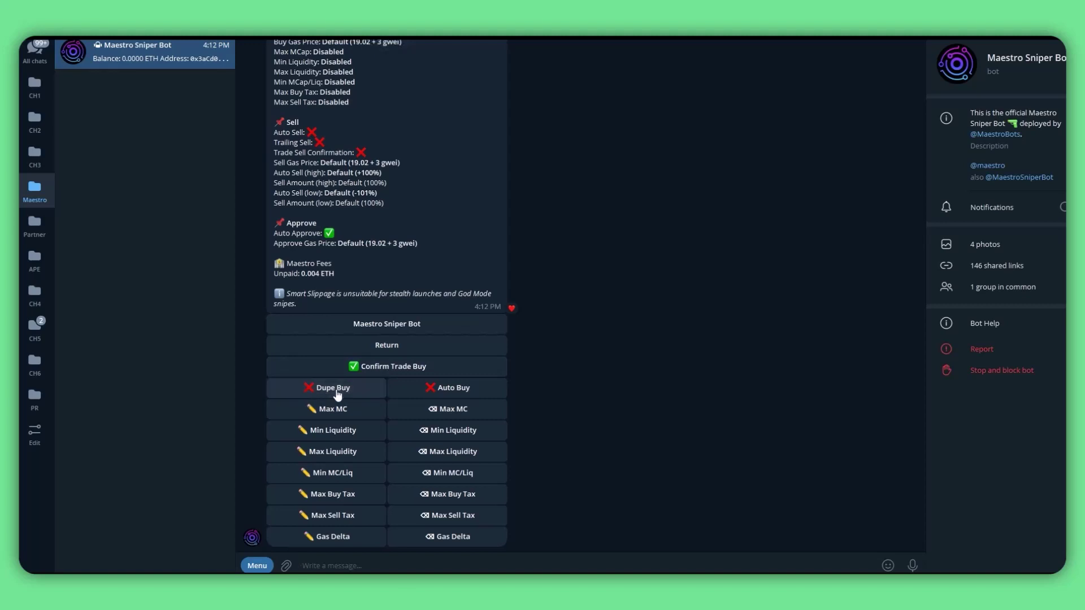
pyautogui.click(315, 389)
pyautogui.click(487, 393)
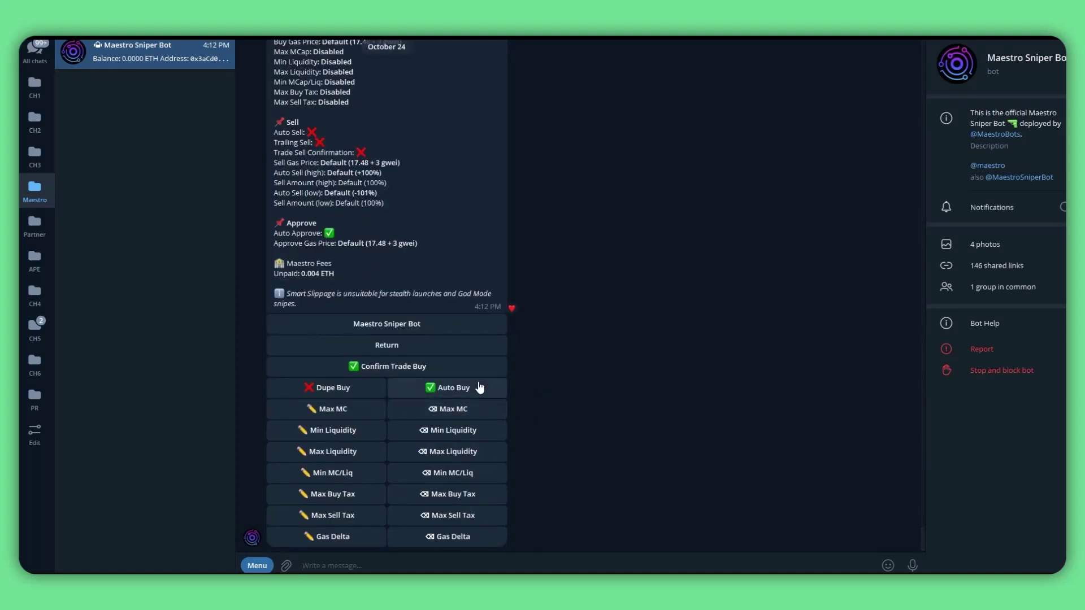
pyautogui.click(427, 346)
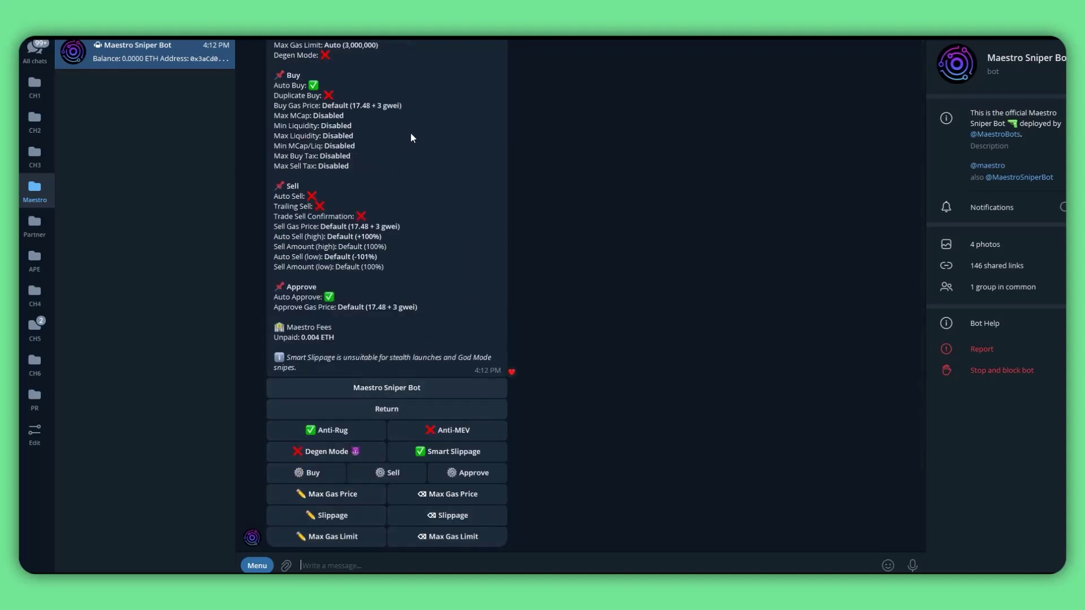
# Step: In the Sell settings, turn on Confirm Trade Sell and Auto Sell
pyautogui.click(390, 475)
pyautogui.scroll(3, 390, 447)
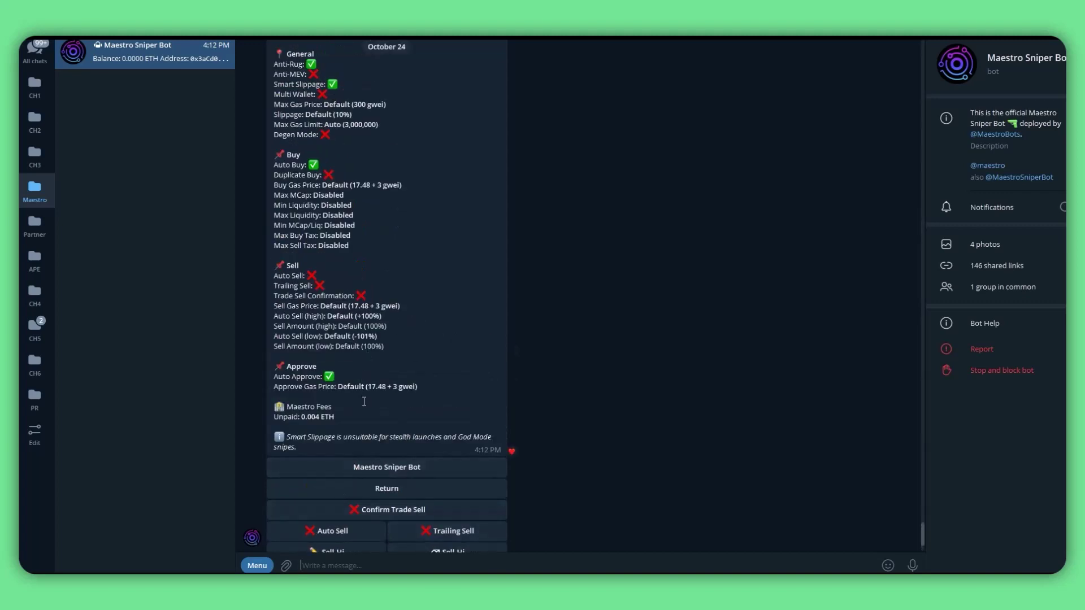
pyautogui.scroll(-3, 367, 407)
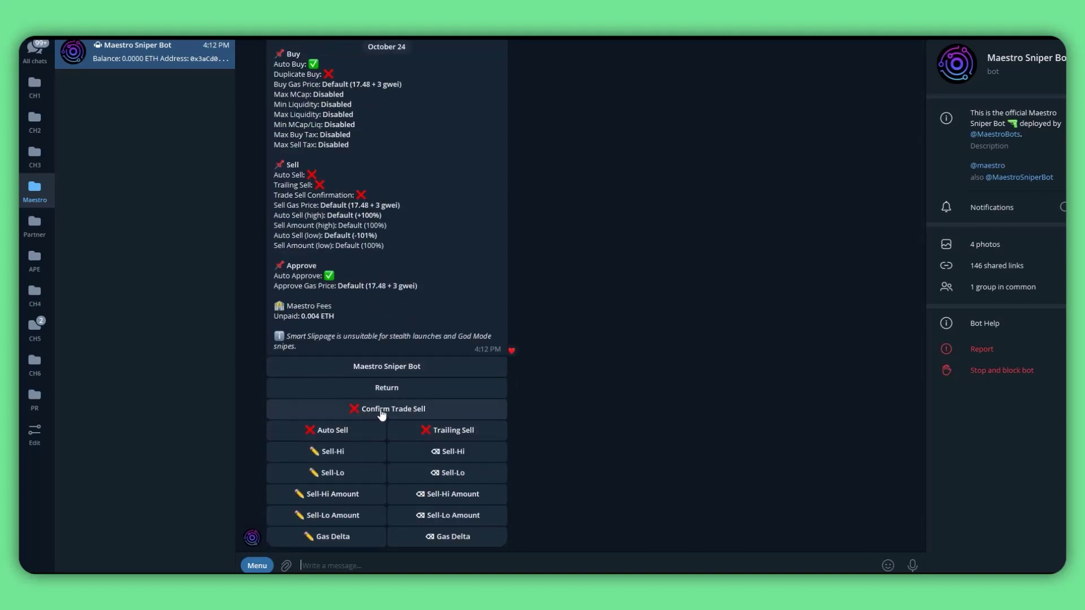
pyautogui.click(379, 413)
pyautogui.click(358, 439)
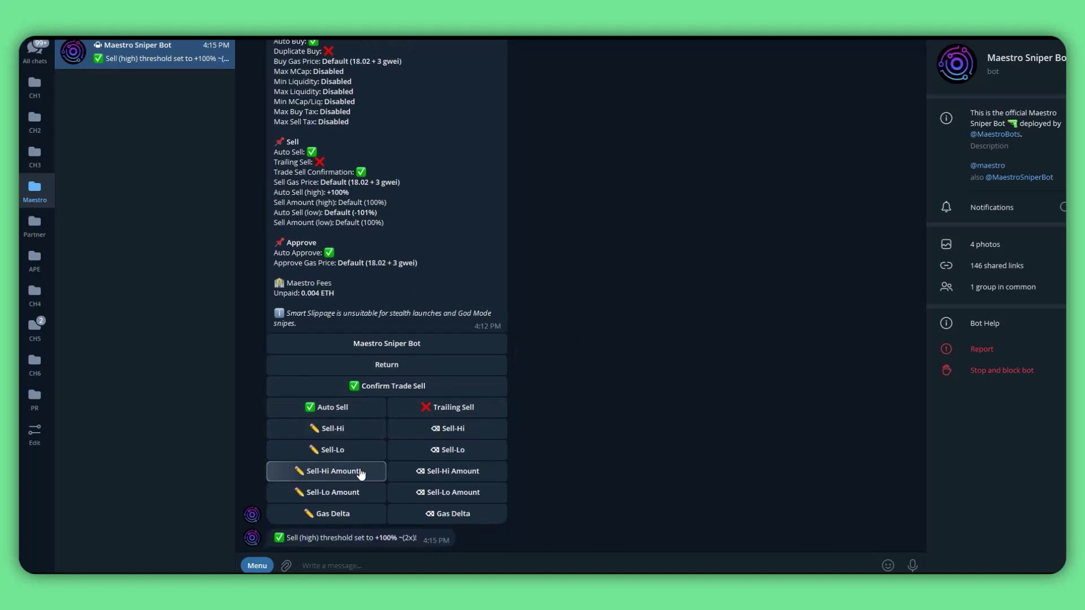
# Step: Set the Sell-Hi Amount to 50% and the Sell-Lo Amount to 100%
pyautogui.click(358, 472)
pyautogui.write('50')
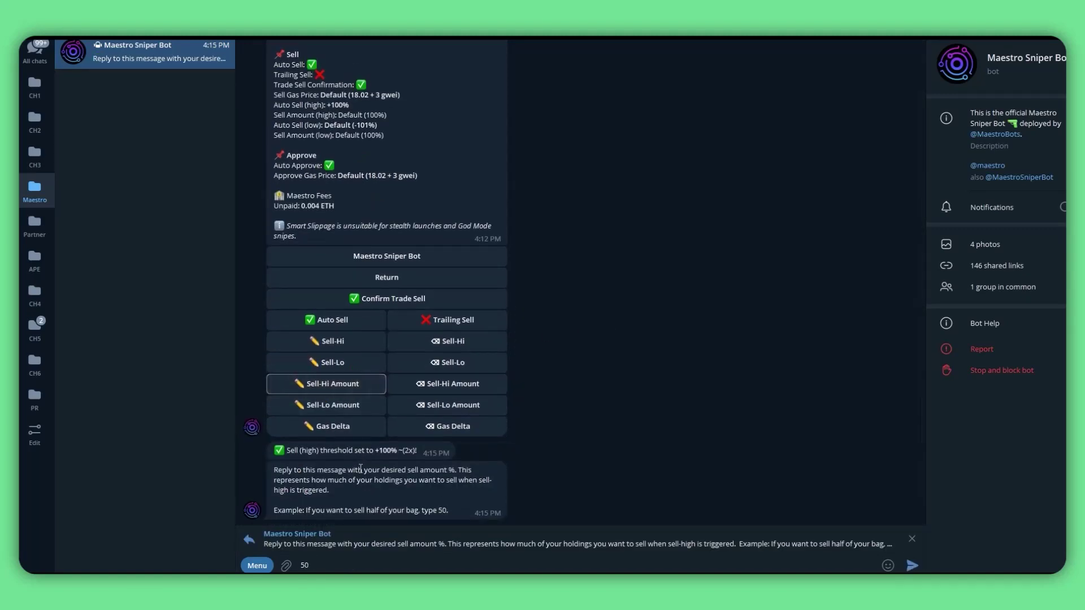
pyautogui.press('Return')
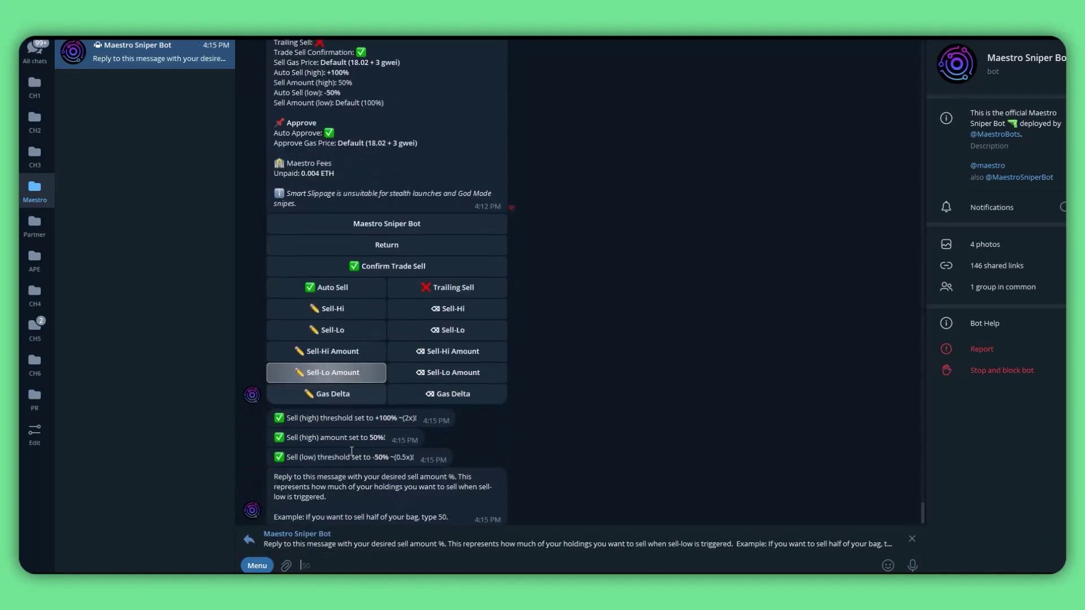
pyautogui.write('100')
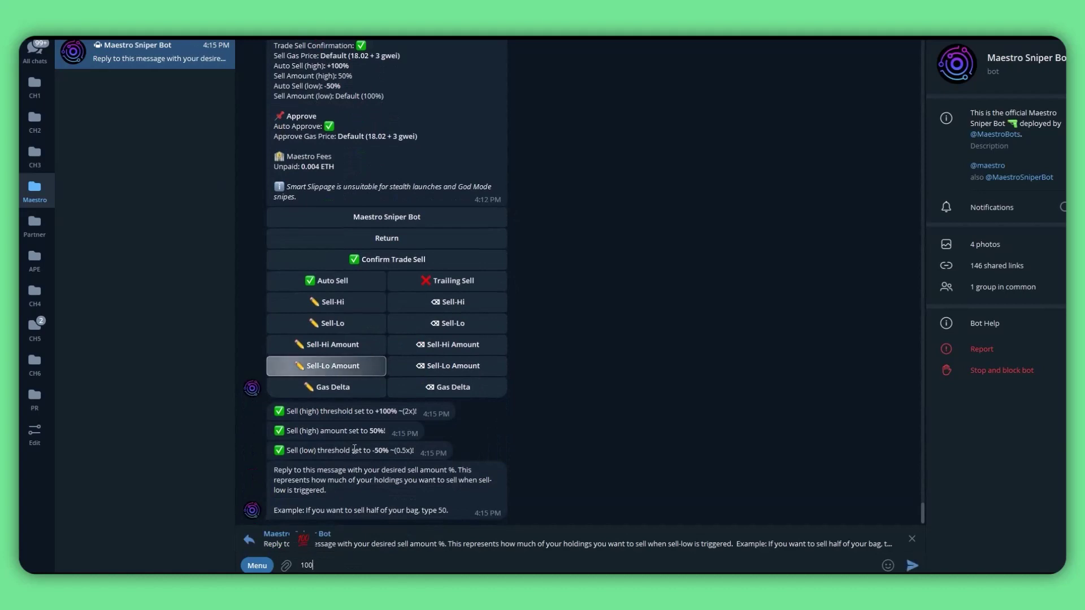
pyautogui.press('Return')
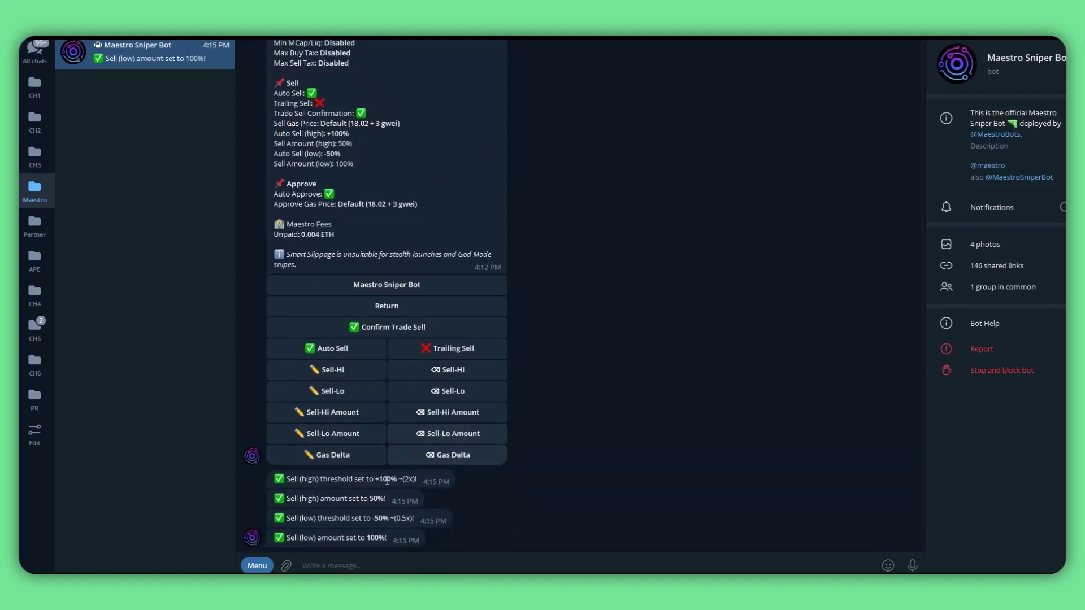
pyautogui.scroll(5, 385, 271)
pyautogui.moveTo(274, 116); pyautogui.dragTo(364, 421)
pyautogui.click(364, 419)
pyautogui.scroll(-5, 364, 419)
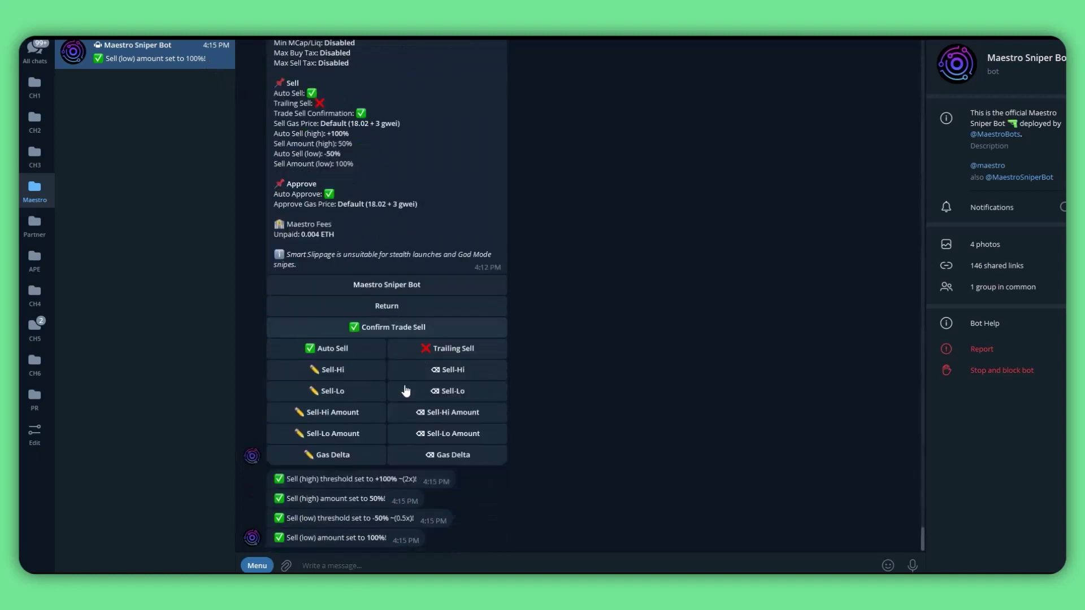
# Step: Back out of the Sell settings to the ETH wallet's configuration and main menu
pyautogui.click(446, 310)
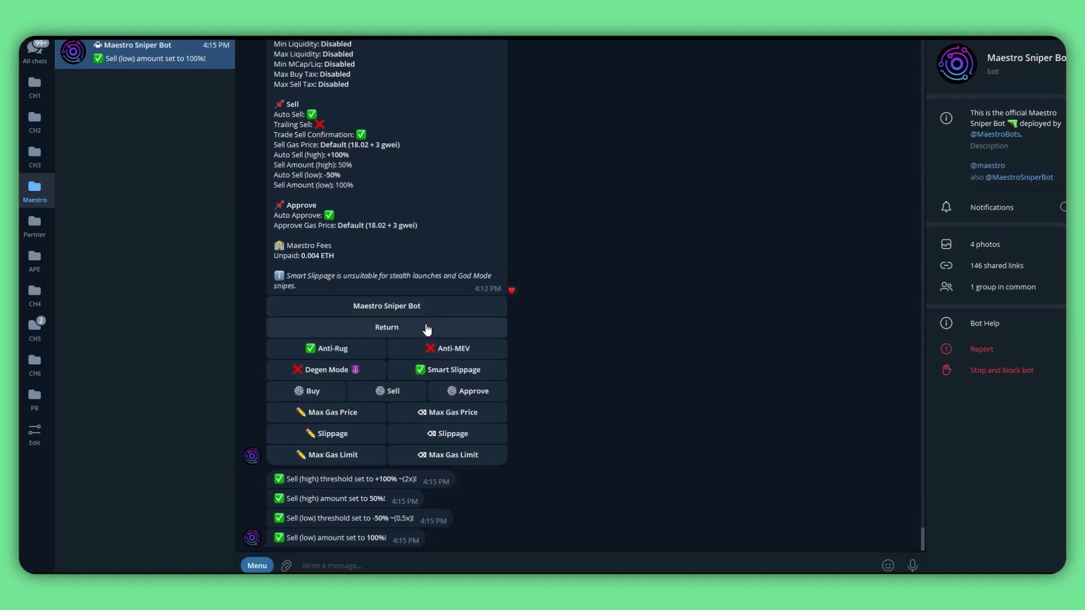
pyautogui.scroll(4, 426, 329)
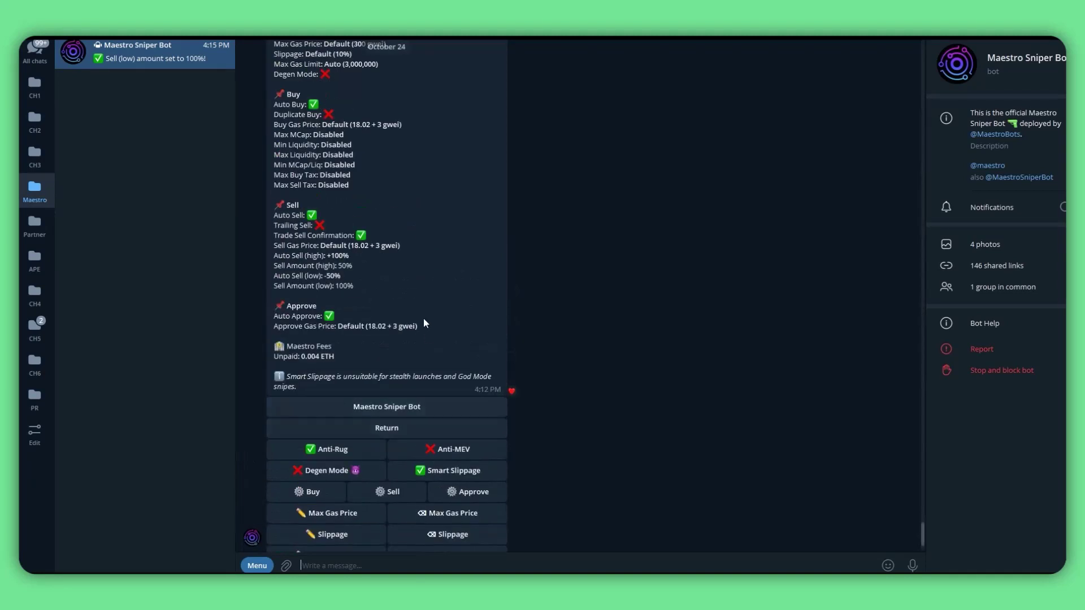
pyautogui.scroll(-4, 428, 328)
pyautogui.click(428, 328)
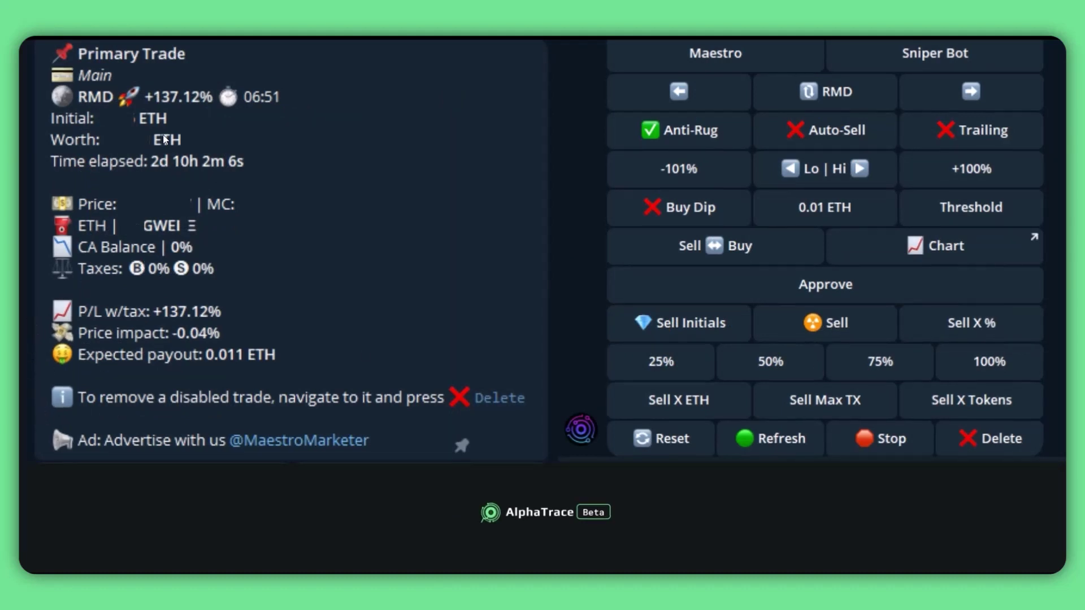
# Step: Underline the +137.12% gain on the RMD trade monitor and circle its refresh option
pyautogui.moveTo(145, 105); pyautogui.dragTo(206, 103)
pyautogui.moveTo(814, 451)
pyautogui.mouseDown()
pyautogui.moveTo(720, 444)
pyautogui.moveTo(826, 424)
pyautogui.mouseUp()
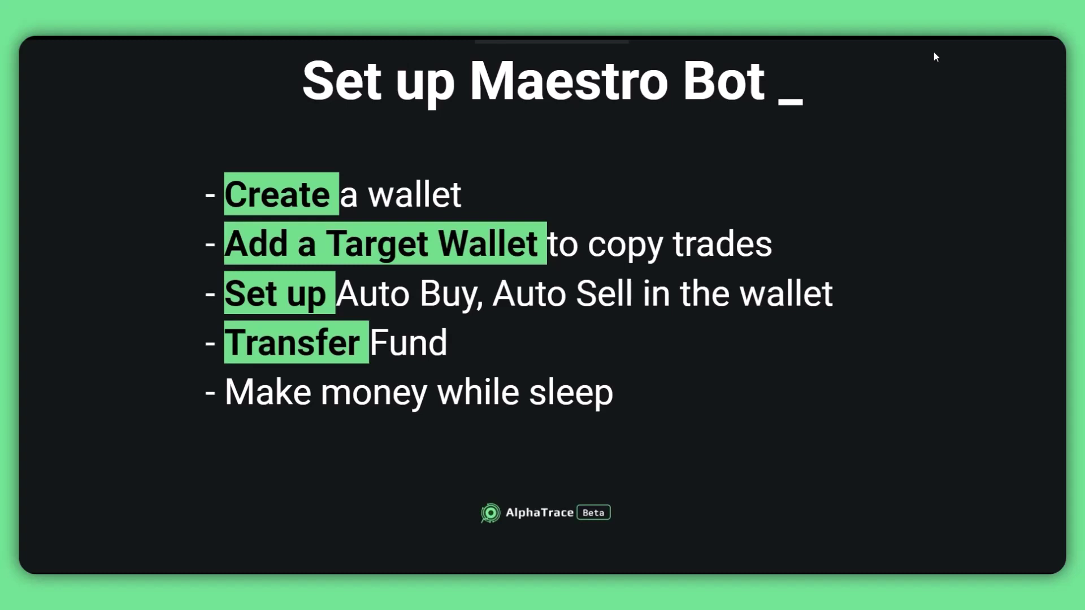
# Step: Advance to the '/sniper > Copytrade > ETH > {Wallet Name}' slide
pyautogui.press('Right')
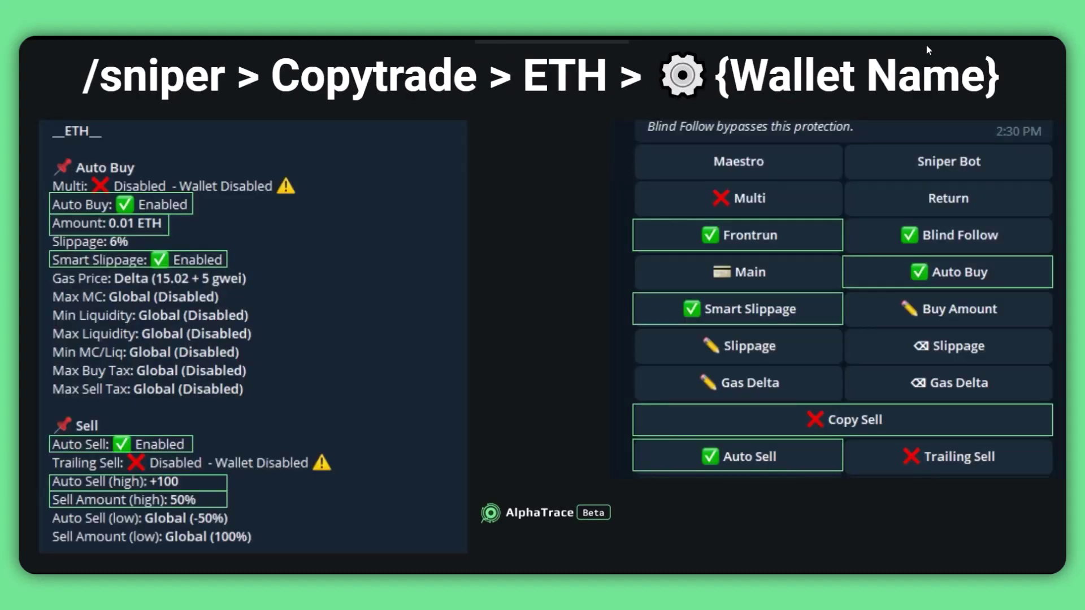